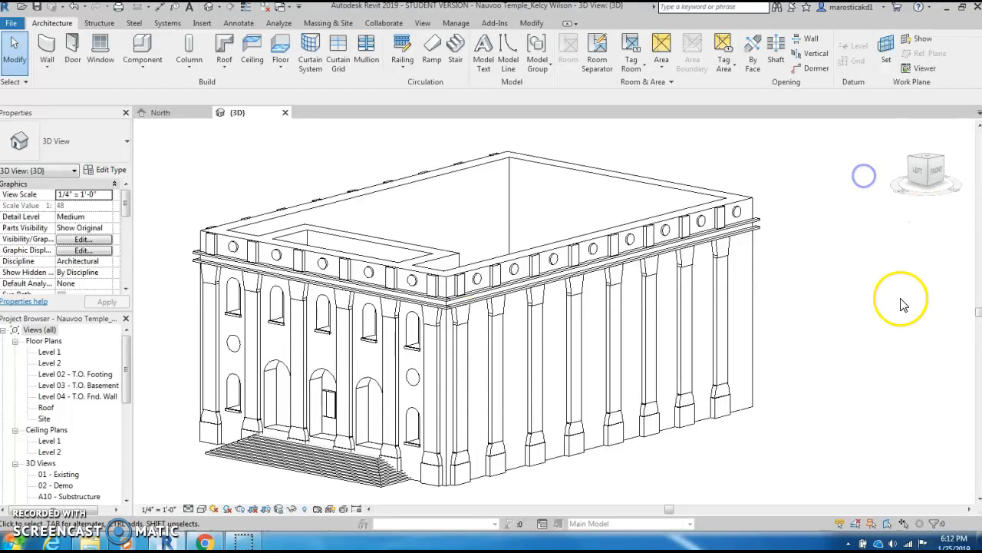
Turn the 3D view to the Left orientation so the temple's entrance facade is seen straight on
{"action": "middle_click_drag", "start_coordinate": [874, 303], "coordinate": [863, 281]}
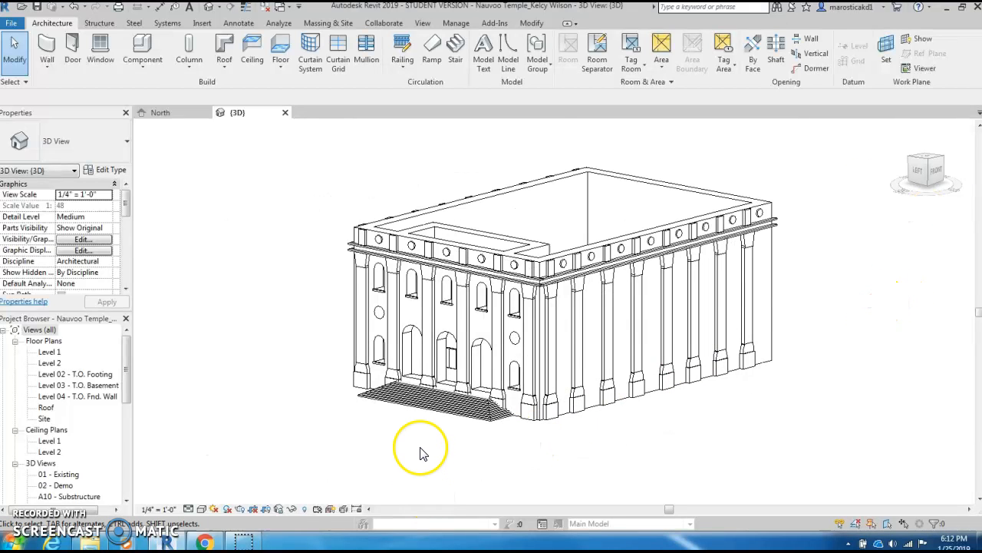
{"action": "scroll", "coordinate": [420, 453], "scroll_direction": "up", "scroll_amount": 1}
{"action": "scroll", "coordinate": [586, 461], "scroll_direction": "down", "scroll_amount": 1}
{"action": "middle_click_drag", "start_coordinate": [585, 461], "coordinate": [562, 493]}
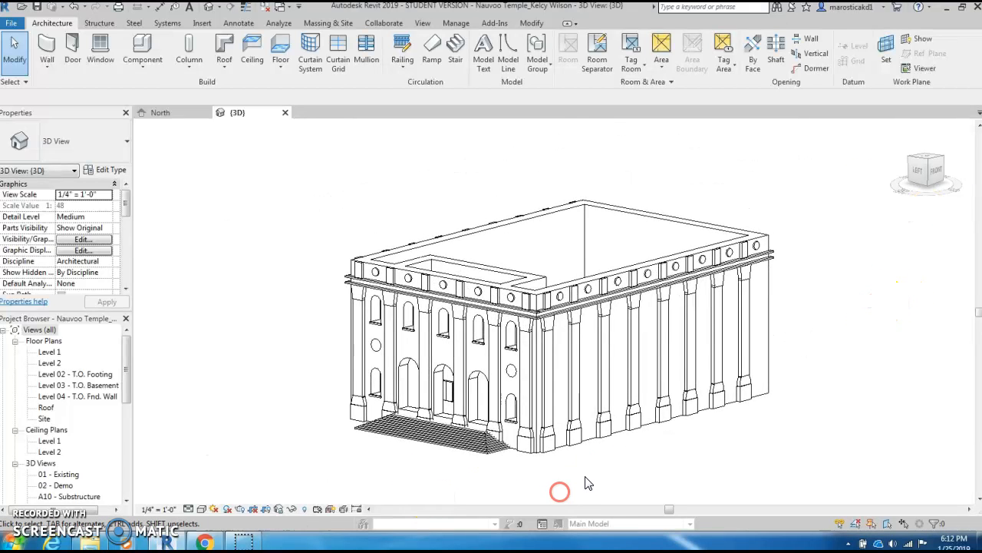
{"action": "scroll", "coordinate": [595, 469], "scroll_direction": "up", "scroll_amount": 1}
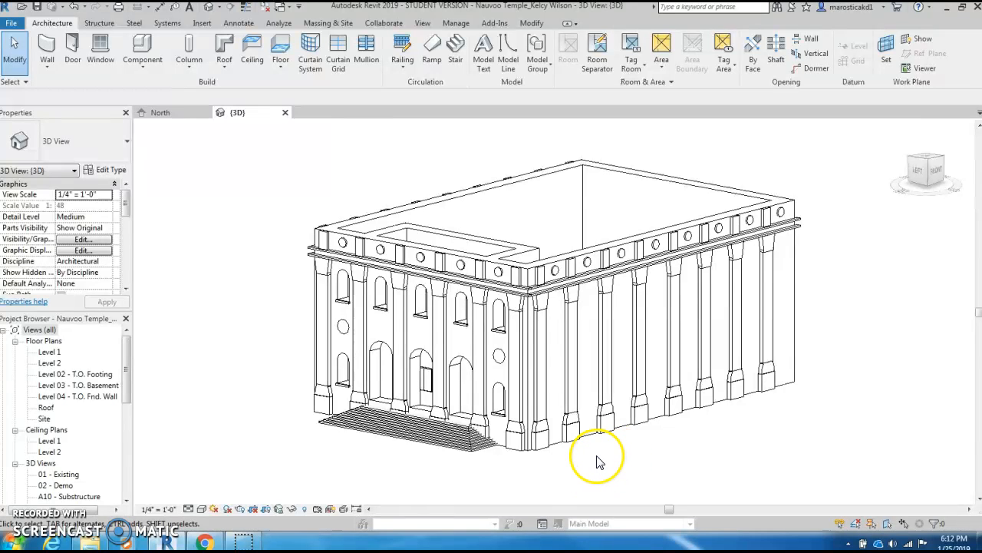
{"action": "left_click", "coordinate": [931, 168]}
{"action": "left_click_drag", "start_coordinate": [206, 177], "coordinate": [943, 216]}
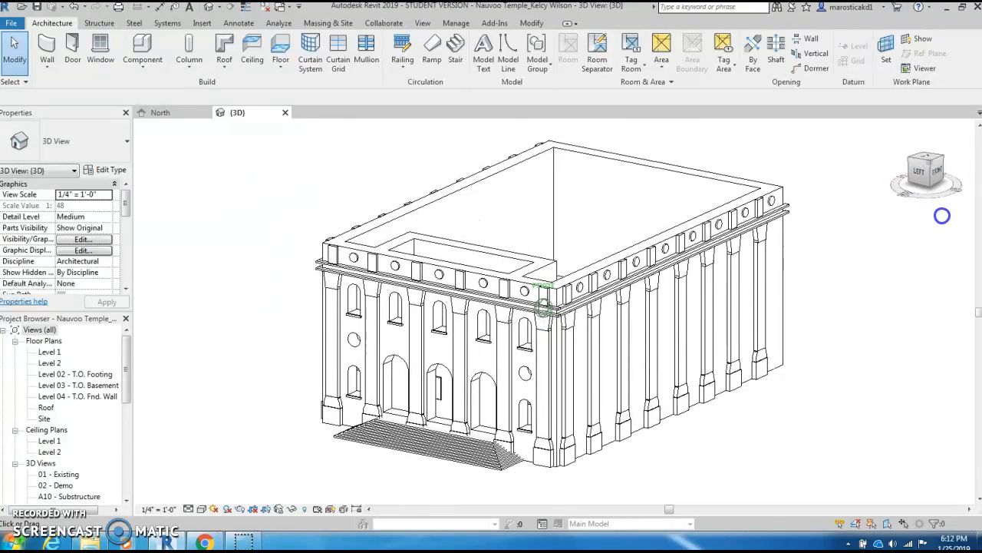
{"action": "left_click", "coordinate": [929, 168]}
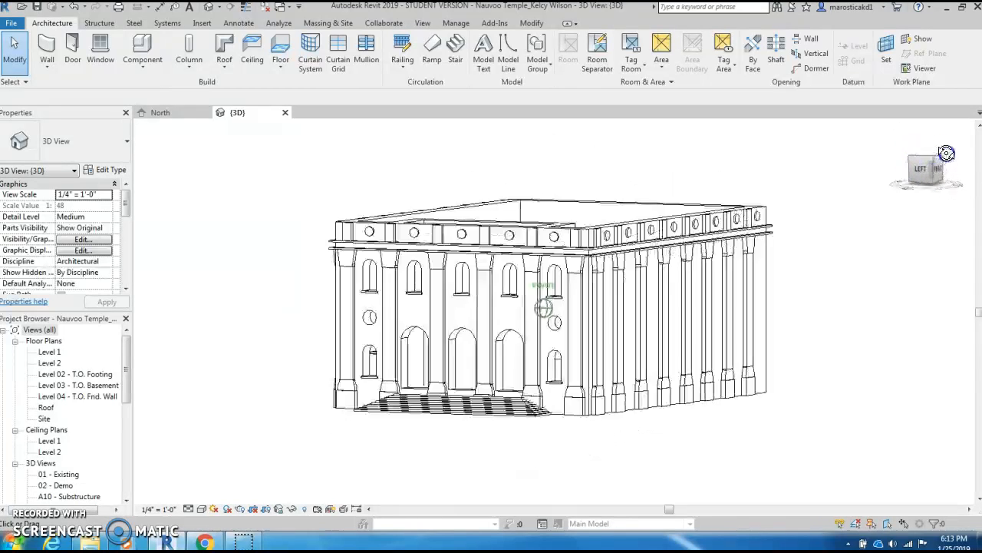
{"action": "scroll", "coordinate": [713, 395], "scroll_direction": "up", "scroll_amount": 3}
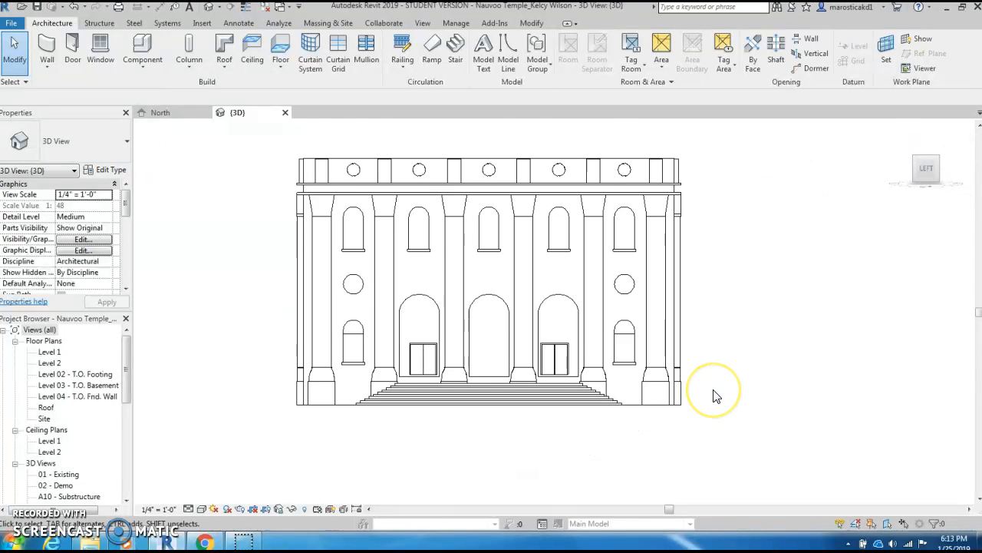
{"action": "middle_click_drag", "start_coordinate": [704, 314], "coordinate": [779, 362]}
{"action": "scroll", "coordinate": [760, 323], "scroll_direction": "up", "scroll_amount": 1}
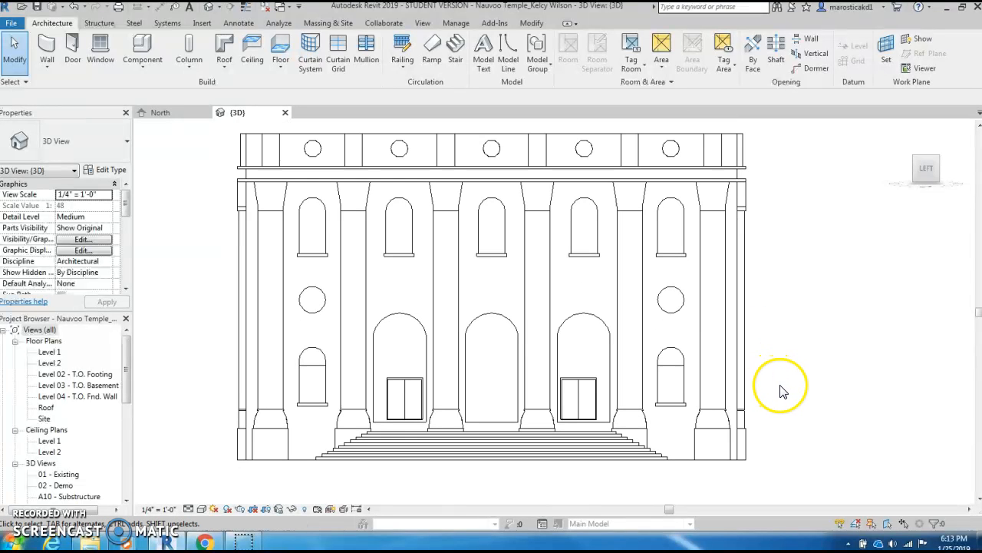
{"action": "left_click", "coordinate": [715, 453]}
{"action": "left_click", "coordinate": [811, 453]}
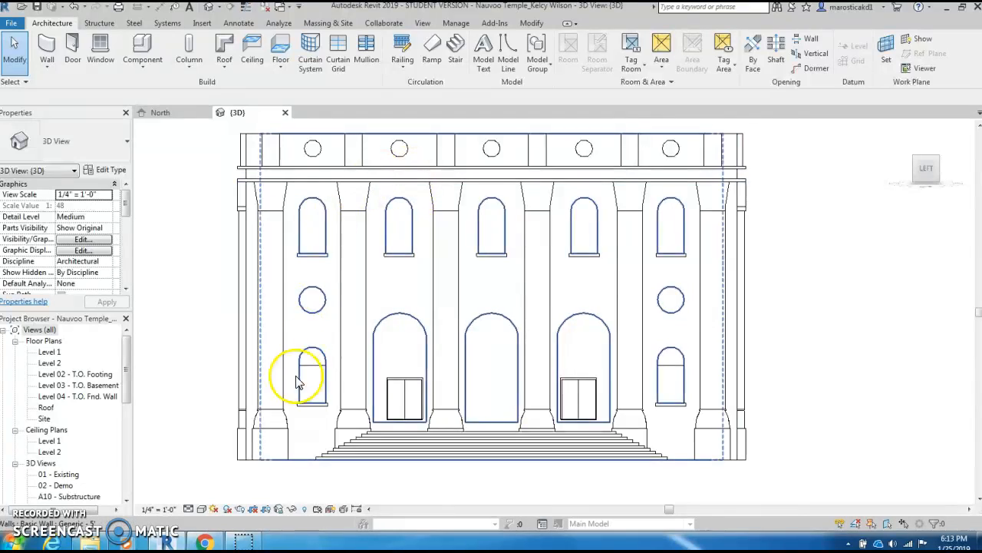
{"action": "left_click", "coordinate": [933, 168]}
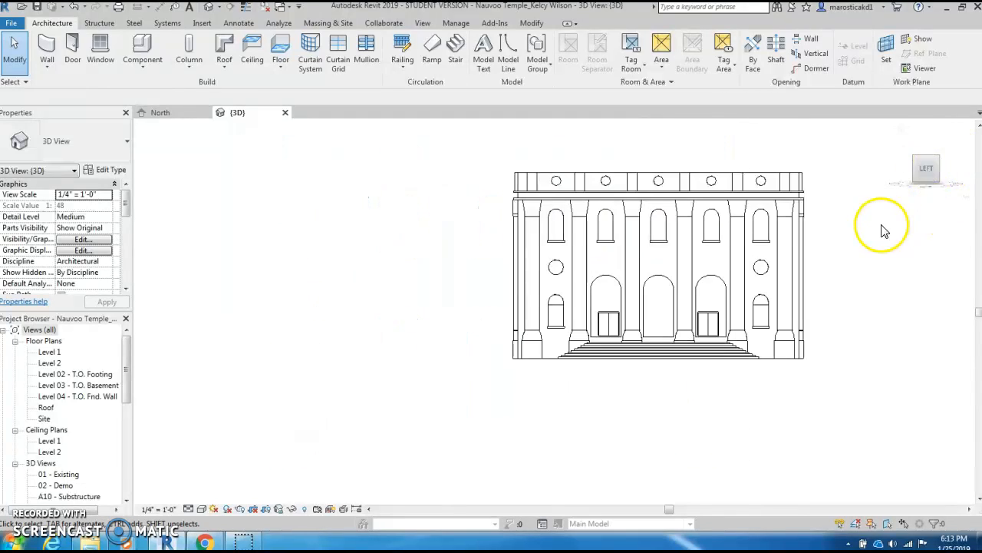
{"action": "mouse_move", "coordinate": [941, 165]}
{"action": "left_mouse_down"}
{"action": "mouse_move", "coordinate": [862, 189]}
{"action": "mouse_move", "coordinate": [676, 210]}
{"action": "mouse_move", "coordinate": [424, 151]}
{"action": "mouse_move", "coordinate": [561, 208]}
{"action": "mouse_move", "coordinate": [917, 245]}
{"action": "mouse_move", "coordinate": [158, 222]}
{"action": "mouse_move", "coordinate": [161, 169]}
{"action": "mouse_move", "coordinate": [141, 166]}
{"action": "left_mouse_up"}
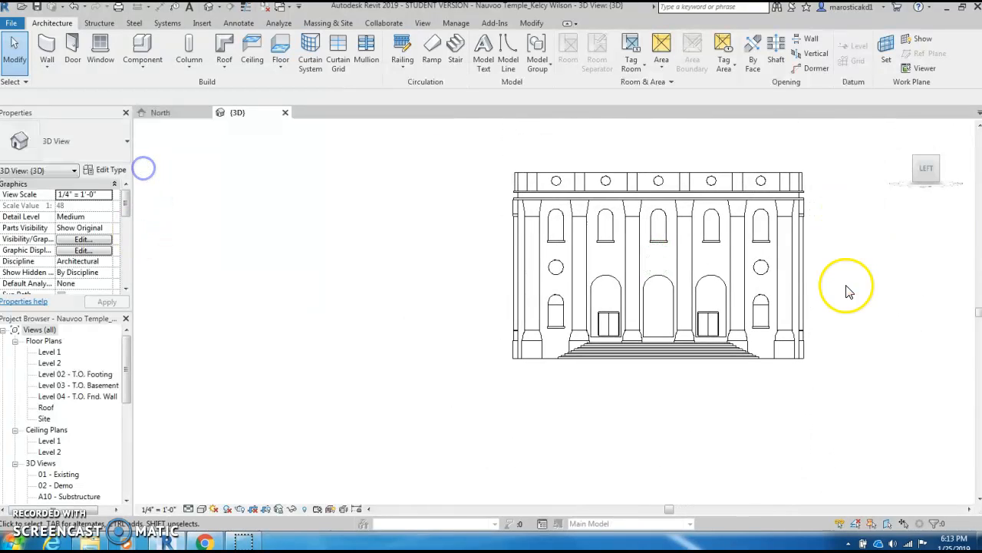
{"action": "scroll", "coordinate": [842, 275], "scroll_direction": "up", "scroll_amount": 2}
{"action": "mouse_move", "coordinate": [839, 270]}
{"action": "middle_mouse_down"}
{"action": "mouse_move", "coordinate": [794, 356]}
{"action": "mouse_move", "coordinate": [796, 306]}
{"action": "middle_mouse_up"}
{"action": "scroll", "coordinate": [794, 356], "scroll_direction": "up", "scroll_amount": 1}
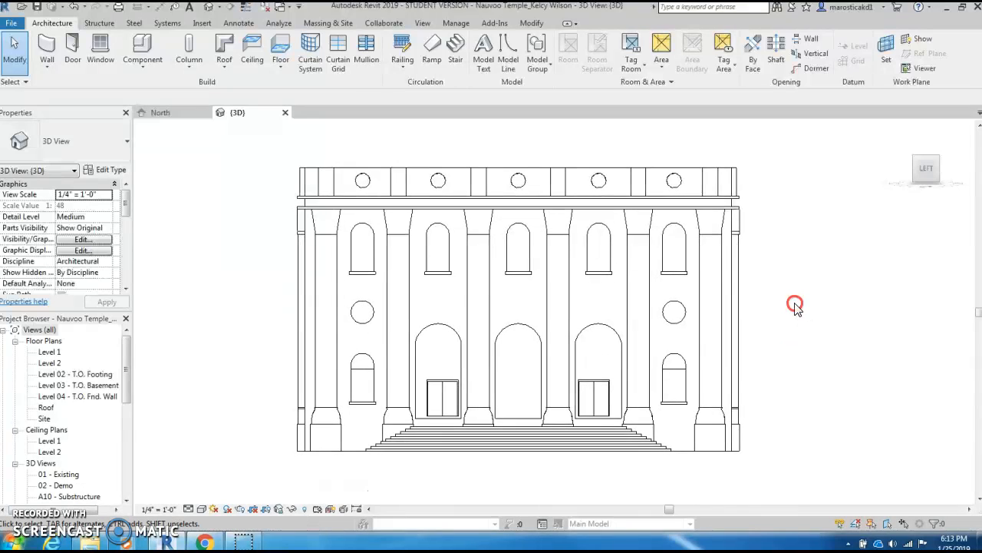
Select the base, shaft and capital pieces of the two rightmost pilasters on the entrance facade, including the triglyphs above them
{"action": "left_click", "coordinate": [704, 449]}
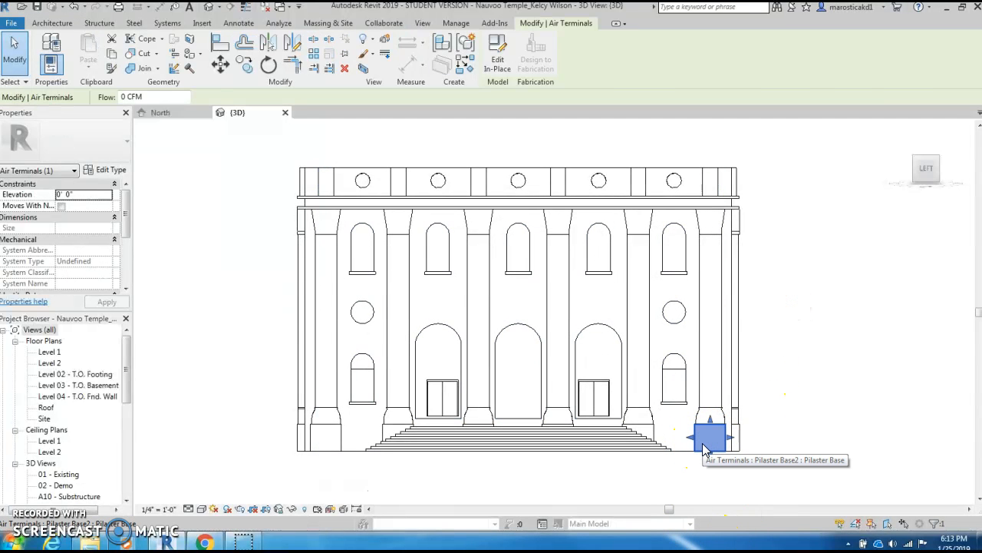
{"action": "left_click", "coordinate": [717, 412], "text": "ctrl"}
{"action": "left_click", "coordinate": [712, 342], "text": "ctrl"}
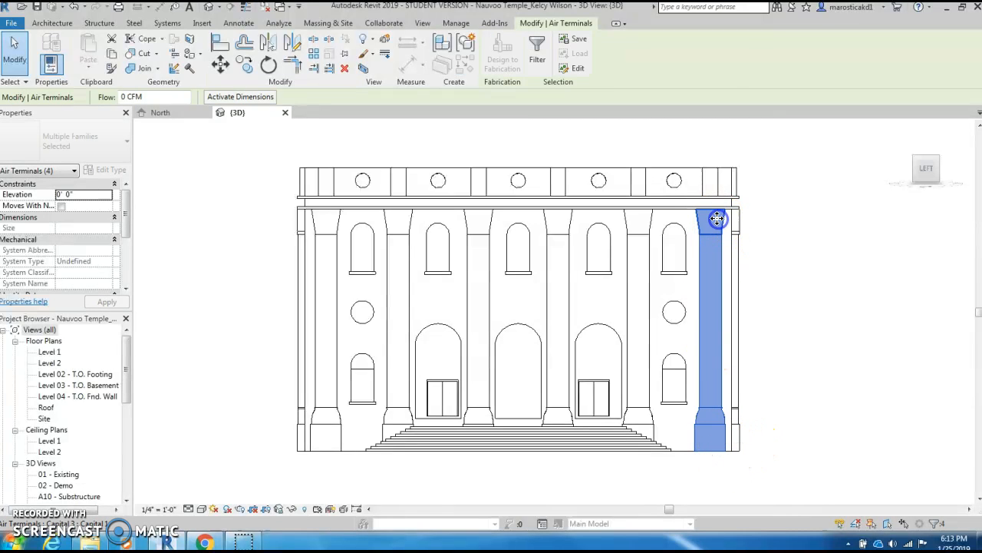
{"action": "left_click", "coordinate": [714, 187], "text": "ctrl"}
{"action": "left_click", "coordinate": [636, 188], "text": "ctrl"}
{"action": "left_click", "coordinate": [636, 228], "text": "ctrl"}
{"action": "left_click", "coordinate": [636, 267], "text": "ctrl"}
Add the pieces of the third, fourth and fifth pilasters from the right, with their triglyphs, to the selection
{"action": "left_click", "coordinate": [558, 420], "text": "ctrl"}
{"action": "left_click", "coordinate": [553, 253], "text": "ctrl"}
{"action": "left_click", "coordinate": [558, 222], "text": "ctrl"}
{"action": "left_click", "coordinate": [558, 223], "text": "ctrl"}
{"action": "left_click", "coordinate": [552, 190], "text": "ctrl"}
{"action": "left_click", "coordinate": [482, 223], "text": "ctrl"}
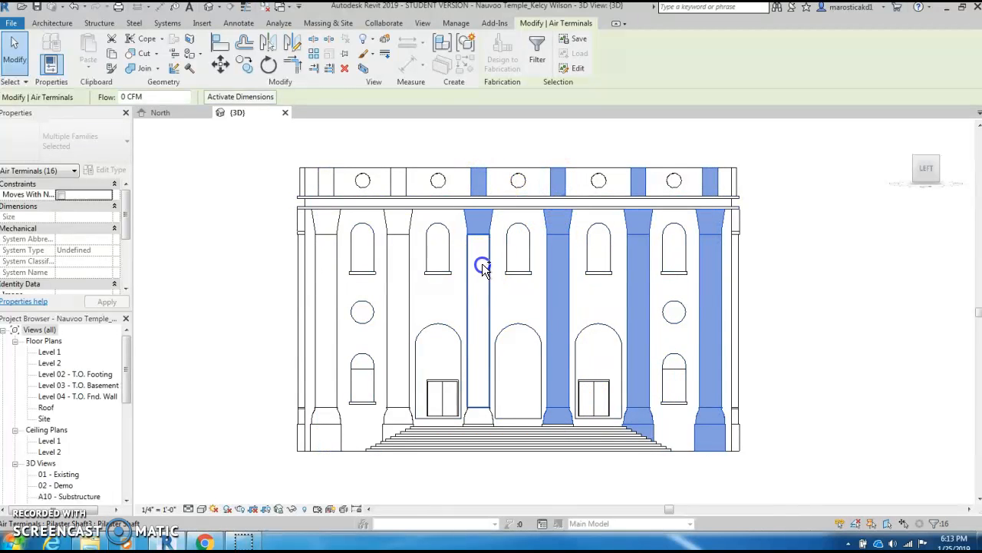
{"action": "left_click", "coordinate": [481, 264], "text": "ctrl"}
{"action": "left_click", "coordinate": [396, 369], "text": "ctrl"}
{"action": "left_click", "coordinate": [483, 414], "text": "ctrl"}
Add the leftmost pilaster's capital, shaft and base pieces and the triglyph above it to the selection
{"action": "left_click", "coordinate": [332, 224], "text": "ctrl"}
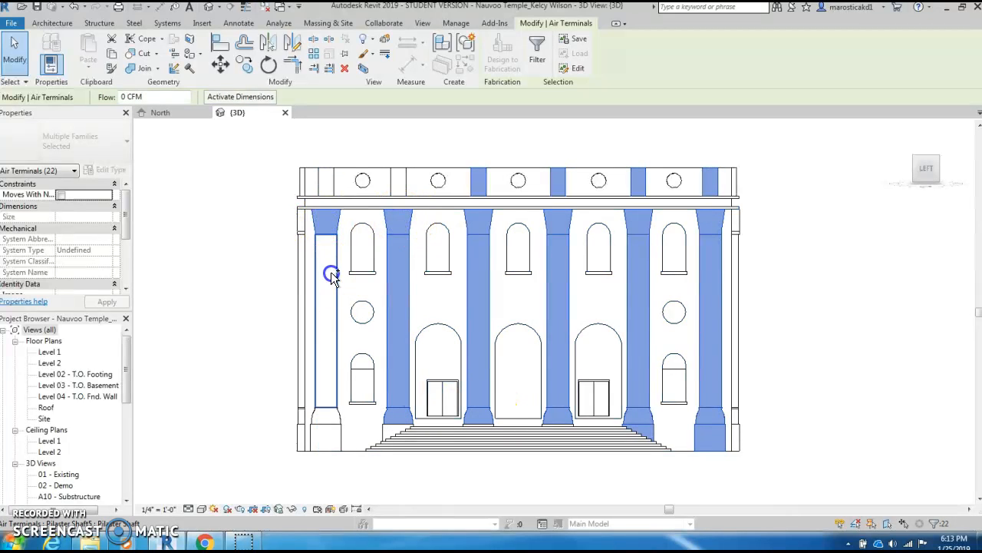
{"action": "left_click", "coordinate": [329, 274], "text": "ctrl"}
{"action": "left_click", "coordinate": [324, 416], "text": "ctrl"}
{"action": "left_click", "coordinate": [328, 181], "text": "ctrl"}
{"action": "left_click", "coordinate": [326, 433], "text": "ctrl"}
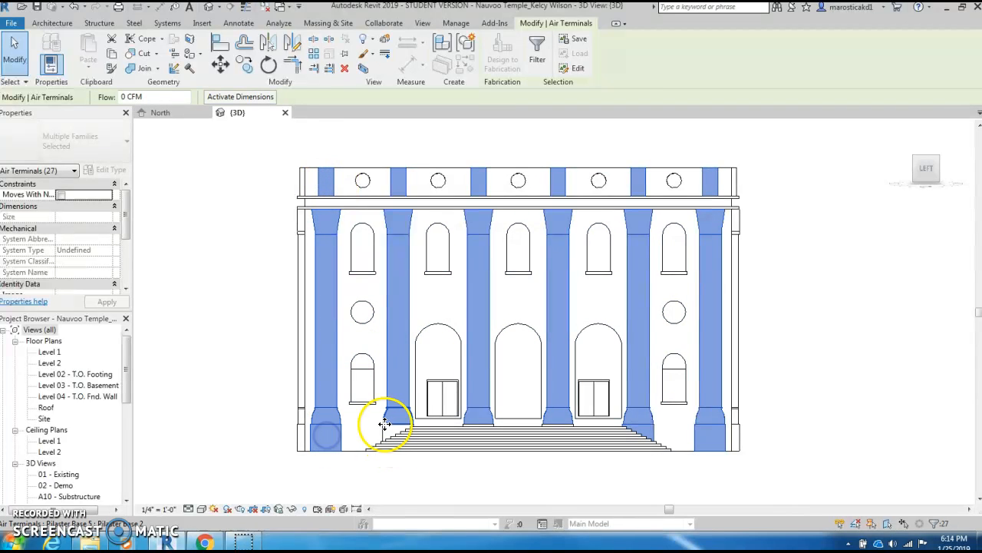
Add the pilaster bases of the two central pilasters, partly hidden behind the entrance steps, to the selection
{"action": "scroll", "coordinate": [483, 429], "scroll_direction": "up", "scroll_amount": 5}
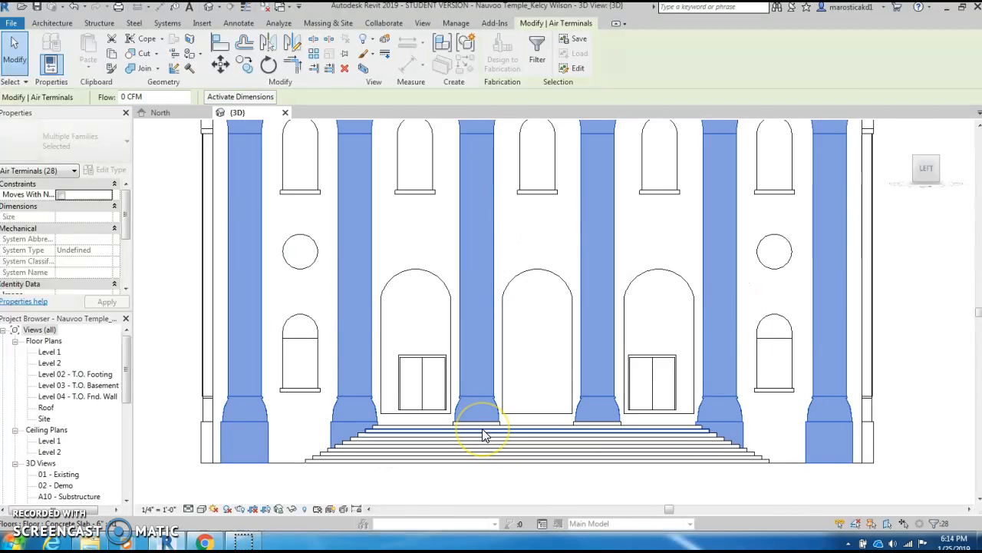
{"action": "left_click", "coordinate": [482, 418], "text": "ctrl"}
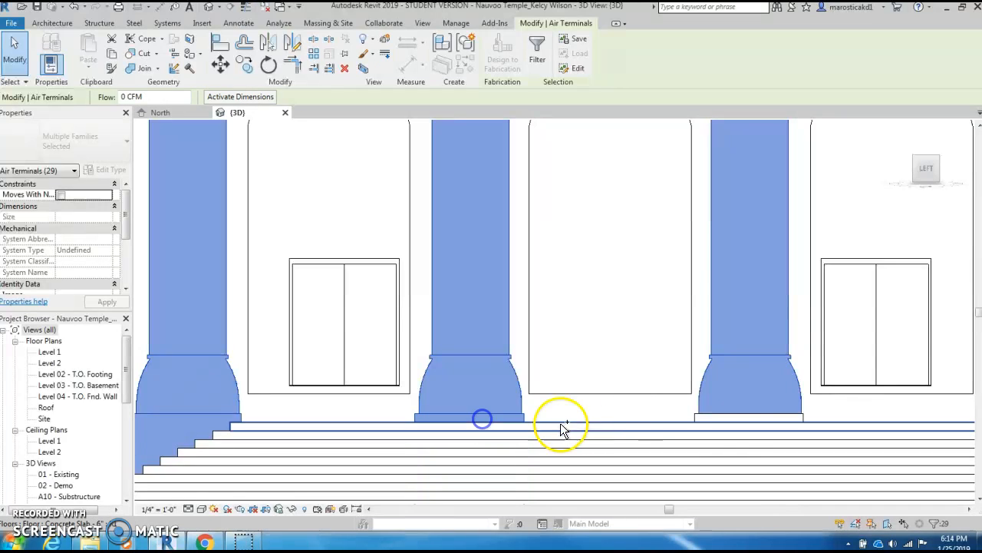
{"action": "left_click", "coordinate": [739, 422], "text": "ctrl"}
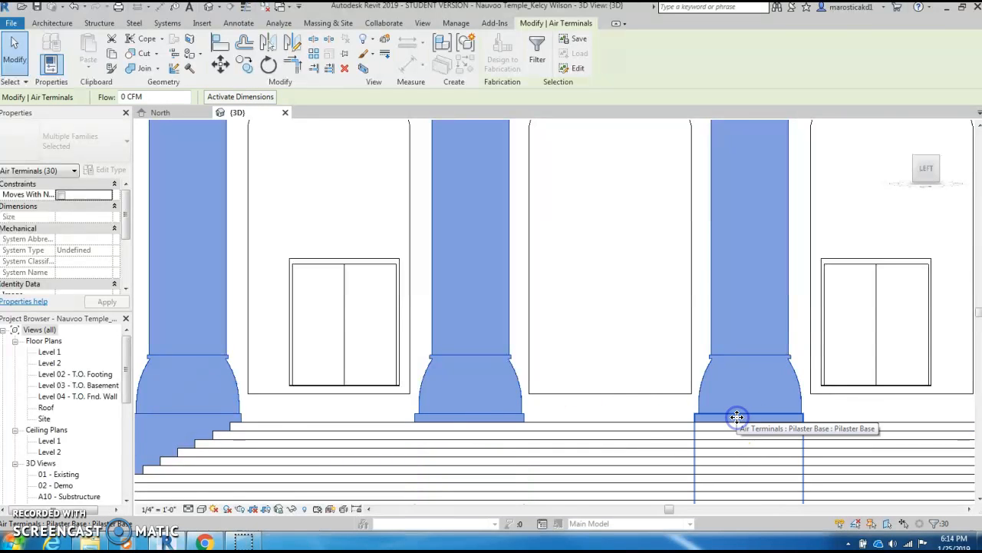
Add the row of round metopes in the frieze to the selected pilasters and triglyphs
{"action": "scroll", "coordinate": [739, 418], "scroll_direction": "down", "scroll_amount": 5}
{"action": "middle_click_drag", "start_coordinate": [704, 357], "coordinate": [595, 402]}
{"action": "scroll", "coordinate": [596, 286], "scroll_direction": "up", "scroll_amount": 1}
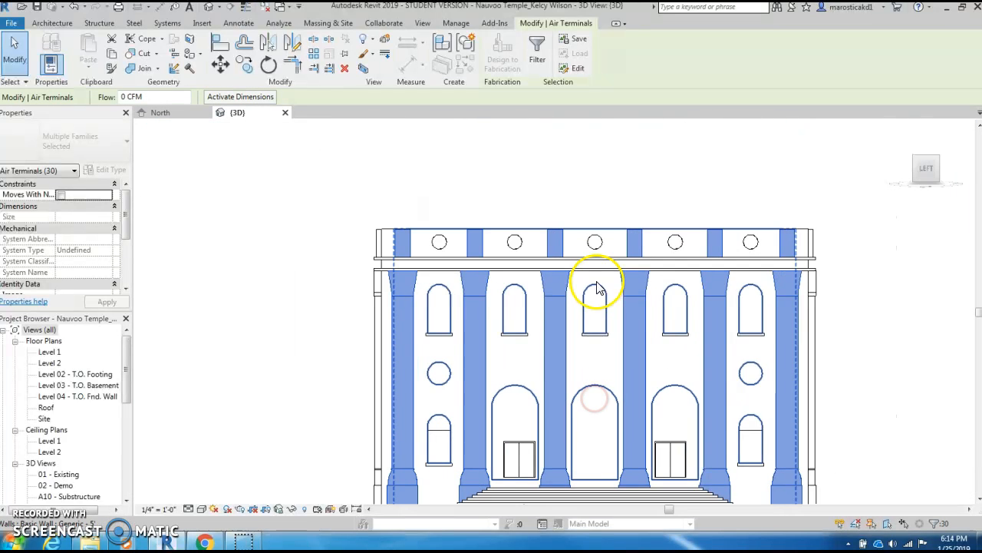
{"action": "left_click", "coordinate": [596, 245], "text": "ctrl"}
{"action": "scroll", "coordinate": [632, 336], "scroll_direction": "down", "scroll_amount": 2}
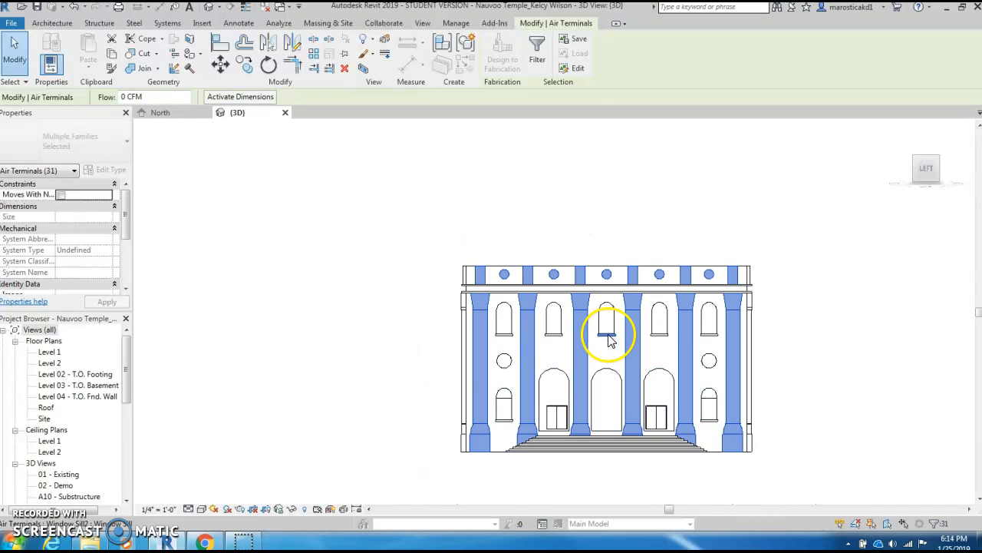
{"action": "middle_click_drag", "start_coordinate": [607, 333], "coordinate": [527, 307]}
{"action": "left_click", "coordinate": [525, 311], "text": "ctrl"}
{"action": "scroll", "coordinate": [525, 310], "scroll_direction": "down", "scroll_amount": 1}
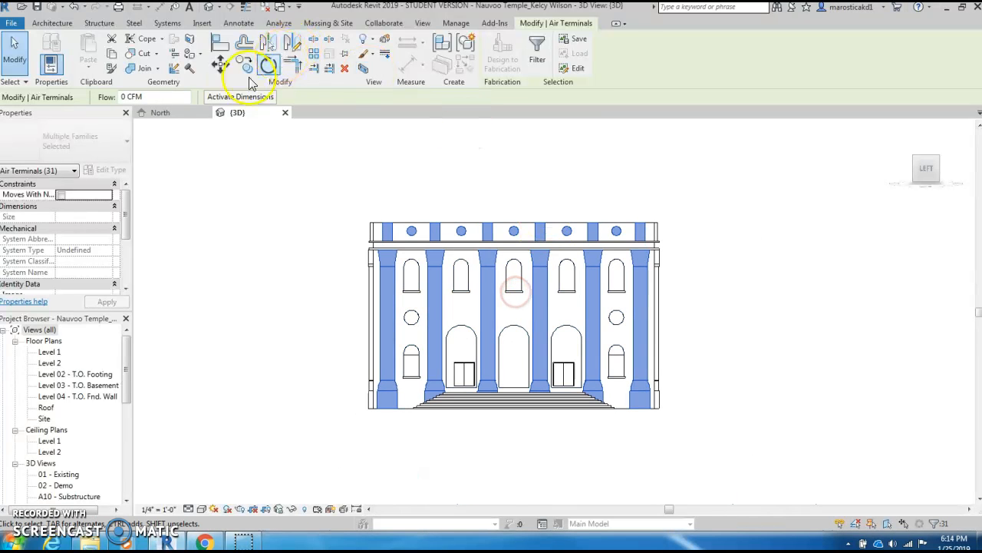
Copy the selected pilasters, triglyphs and metopes horizontally into the empty space beside the building
{"action": "scroll", "coordinate": [682, 303], "scroll_direction": "up", "scroll_amount": 2}
{"action": "middle_click_drag", "start_coordinate": [693, 313], "coordinate": [705, 324]}
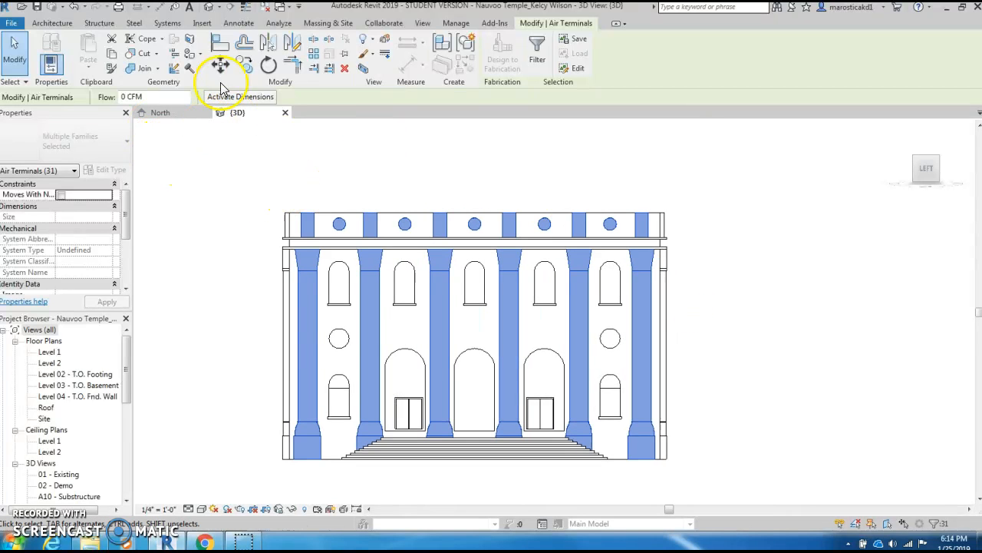
{"action": "left_click", "coordinate": [244, 65]}
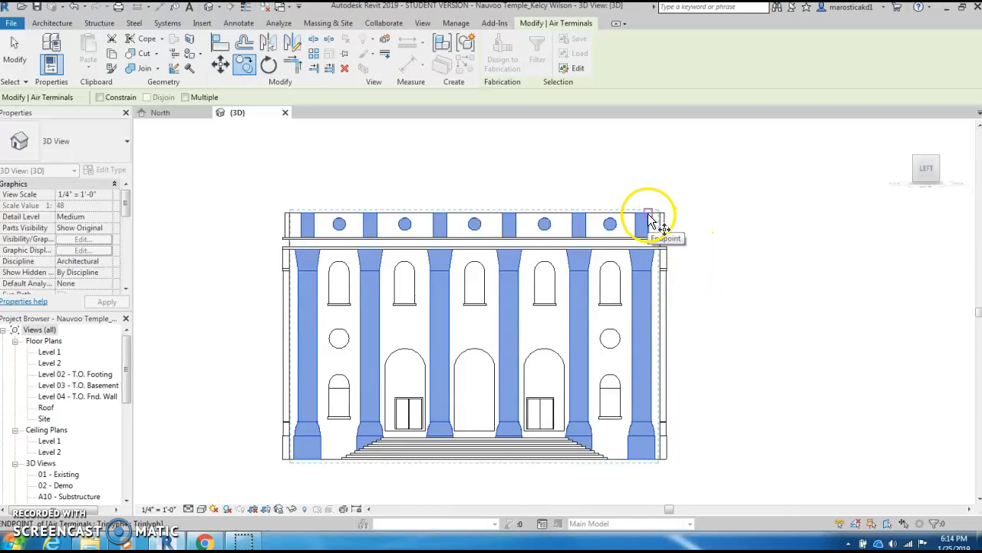
{"action": "left_click", "coordinate": [476, 215]}
{"action": "scroll", "coordinate": [675, 215], "scroll_direction": "down", "scroll_amount": 3}
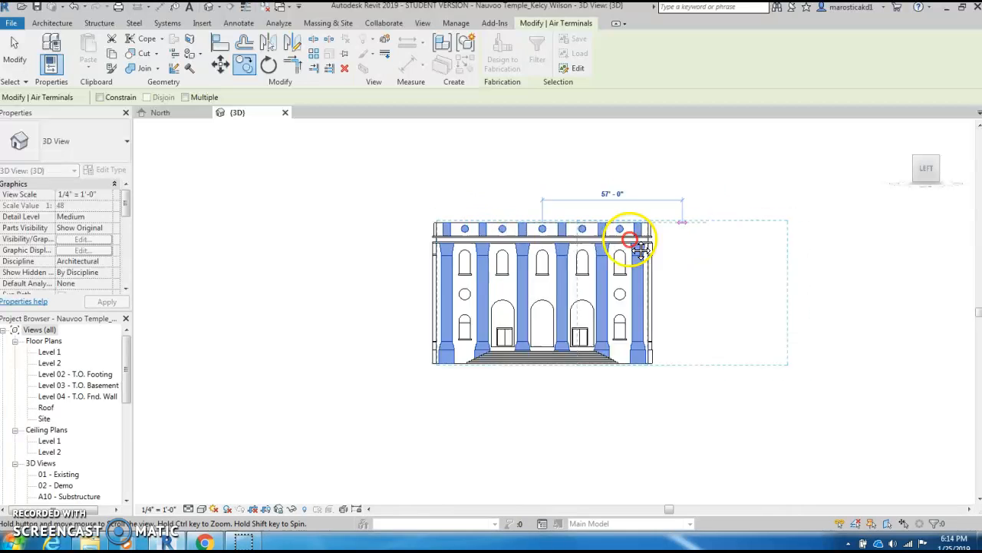
{"action": "middle_click_drag", "start_coordinate": [638, 237], "coordinate": [387, 280]}
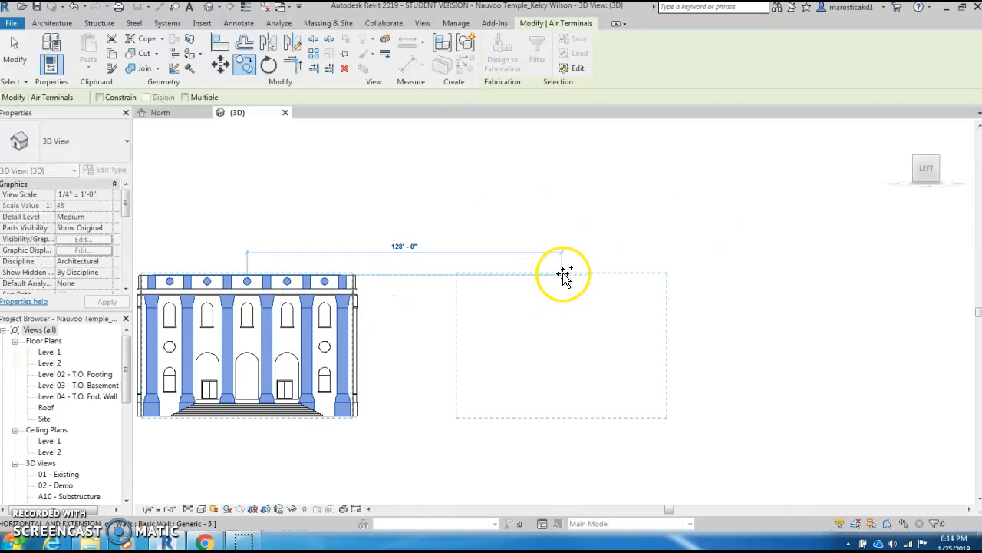
{"action": "left_click", "coordinate": [585, 287]}
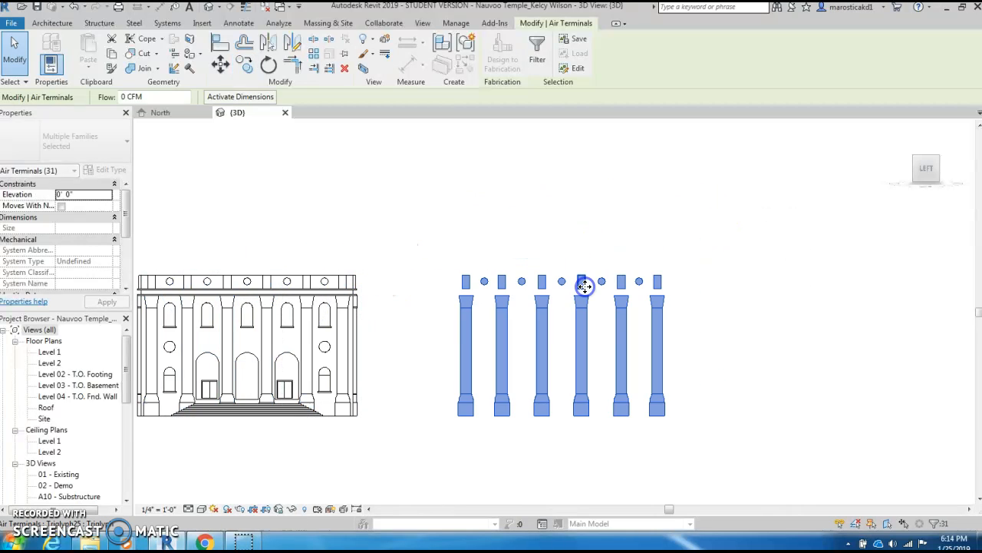
Turn the view to the Top orientation and select the whole copied row of pilasters and frieze ornaments
{"action": "scroll", "coordinate": [614, 260], "scroll_direction": "down", "scroll_amount": 3}
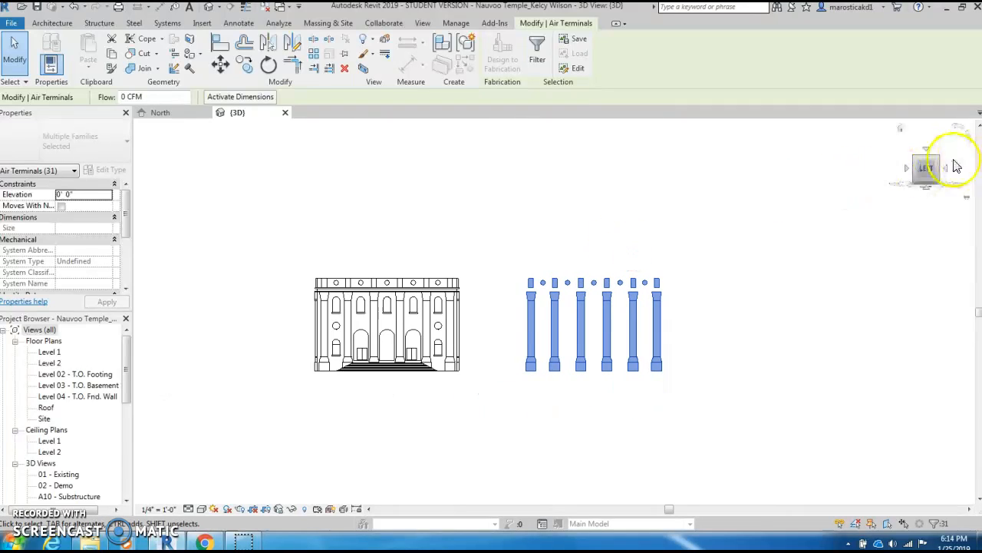
{"action": "mouse_move", "coordinate": [938, 164]}
{"action": "left_mouse_down"}
{"action": "mouse_move", "coordinate": [805, 220]}
{"action": "mouse_move", "coordinate": [761, 202]}
{"action": "mouse_move", "coordinate": [862, 197]}
{"action": "mouse_move", "coordinate": [971, 177]}
{"action": "mouse_move", "coordinate": [965, 168]}
{"action": "mouse_move", "coordinate": [774, 212]}
{"action": "mouse_move", "coordinate": [949, 241]}
{"action": "mouse_move", "coordinate": [944, 297]}
{"action": "left_mouse_up"}
{"action": "left_click", "coordinate": [672, 375]}
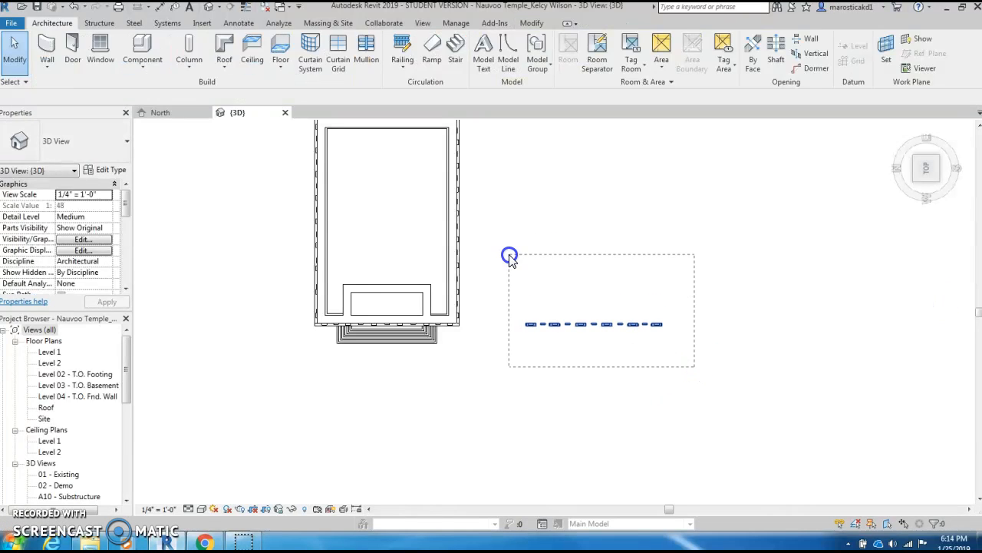
{"action": "left_click_drag", "start_coordinate": [509, 257], "coordinate": [509, 255]}
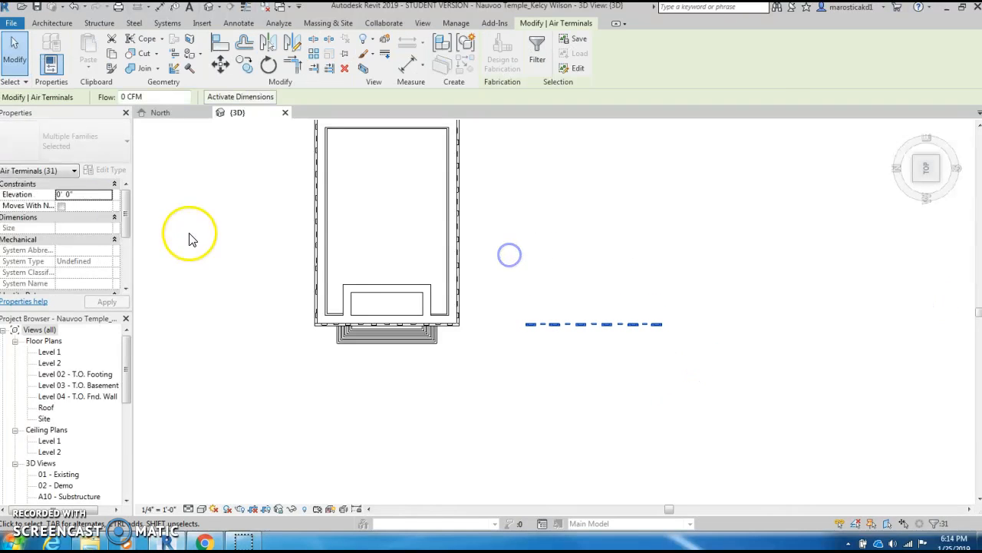
Move the copied row to just outside the temple's rear wall, on the side opposite the entrance steps
{"action": "left_click", "coordinate": [226, 65]}
{"action": "left_click", "coordinate": [595, 325]}
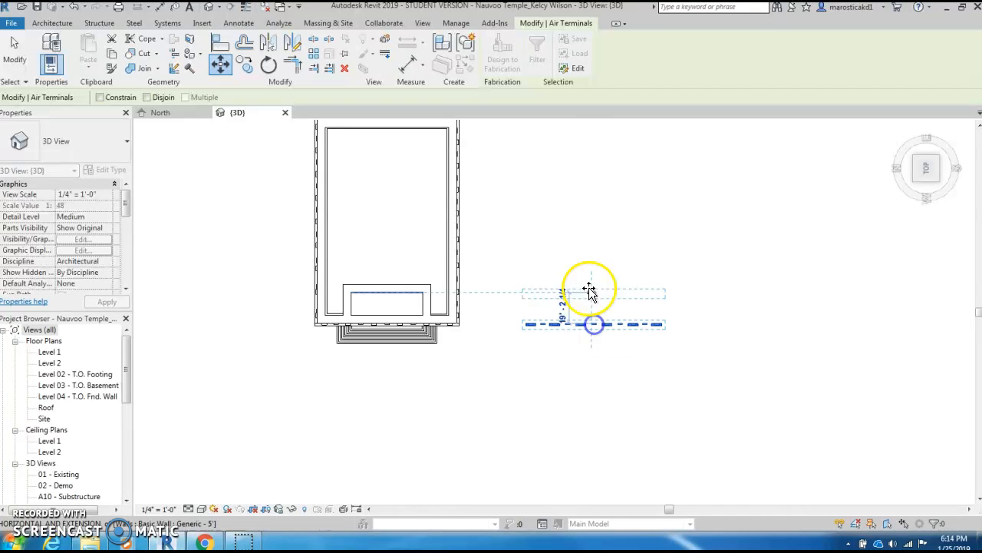
{"action": "scroll", "coordinate": [575, 192], "scroll_direction": "down", "scroll_amount": 1}
{"action": "middle_click_drag", "start_coordinate": [575, 193], "coordinate": [662, 278]}
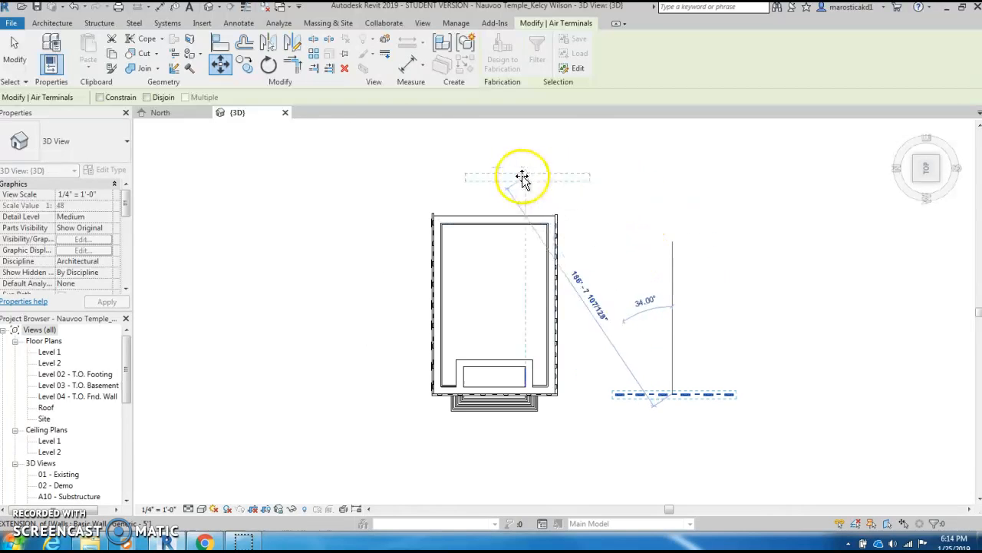
{"action": "left_click", "coordinate": [495, 196]}
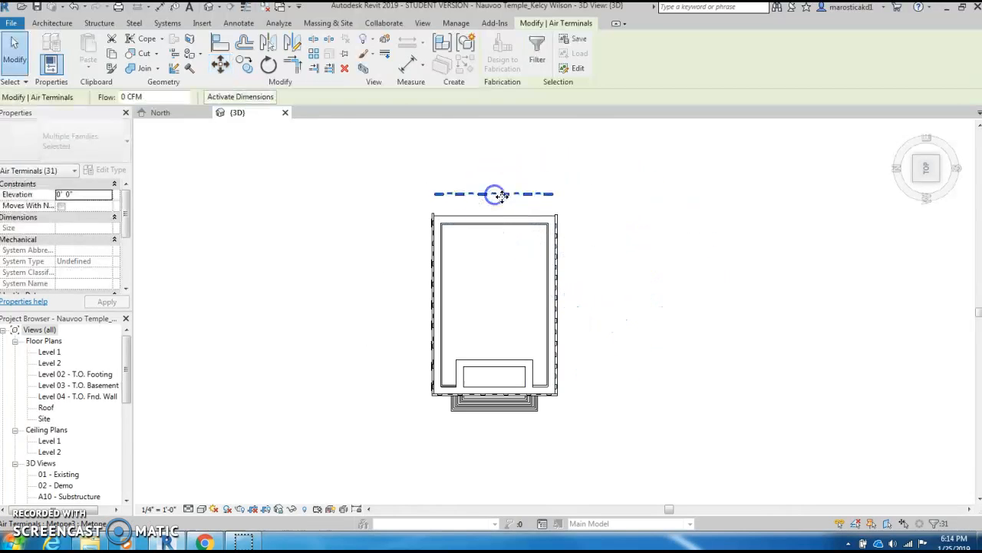
Examine the copied row from above and compare its orientation and spacing with the temple's rear wall
{"action": "scroll", "coordinate": [497, 209], "scroll_direction": "up", "scroll_amount": 3}
{"action": "scroll", "coordinate": [501, 207], "scroll_direction": "up", "scroll_amount": 1}
{"action": "middle_click_drag", "start_coordinate": [523, 210], "coordinate": [547, 246]}
{"action": "scroll", "coordinate": [527, 257], "scroll_direction": "up", "scroll_amount": 3}
{"action": "scroll", "coordinate": [500, 232], "scroll_direction": "down", "scroll_amount": 1}
{"action": "scroll", "coordinate": [503, 244], "scroll_direction": "up", "scroll_amount": 2}
{"action": "scroll", "coordinate": [545, 239], "scroll_direction": "down", "scroll_amount": 1}
{"action": "scroll", "coordinate": [483, 241], "scroll_direction": "down", "scroll_amount": 1}
{"action": "scroll", "coordinate": [548, 245], "scroll_direction": "up", "scroll_amount": 1}
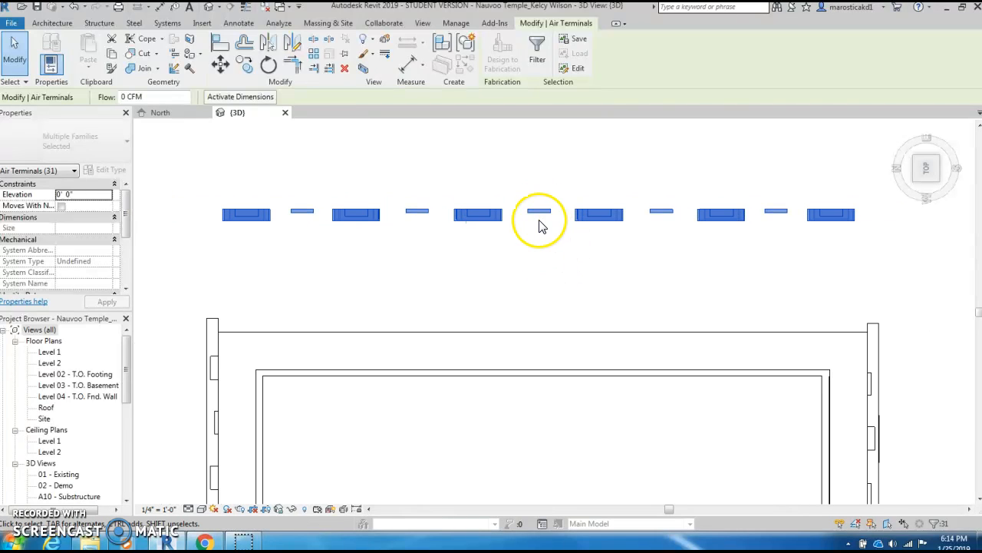
{"action": "scroll", "coordinate": [542, 210], "scroll_direction": "up", "scroll_amount": 1}
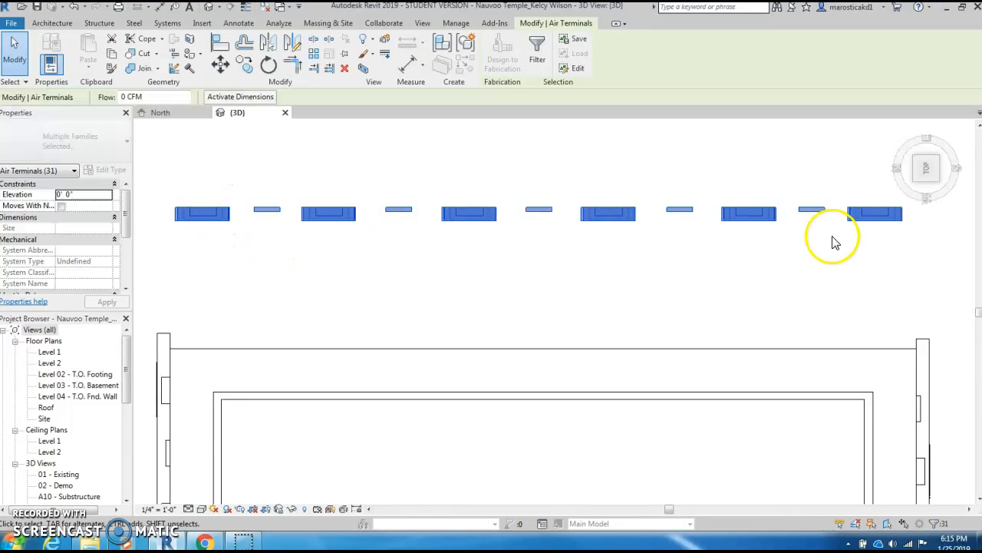
Rotate the selected row of pilasters and frieze ornaments 180 degrees about its centre, in the Top view
{"action": "scroll", "coordinate": [543, 169], "scroll_direction": "down", "scroll_amount": 1}
{"action": "middle_click_drag", "start_coordinate": [543, 170], "coordinate": [549, 206]}
{"action": "scroll", "coordinate": [515, 191], "scroll_direction": "up", "scroll_amount": 1}
{"action": "scroll", "coordinate": [511, 212], "scroll_direction": "down", "scroll_amount": 1}
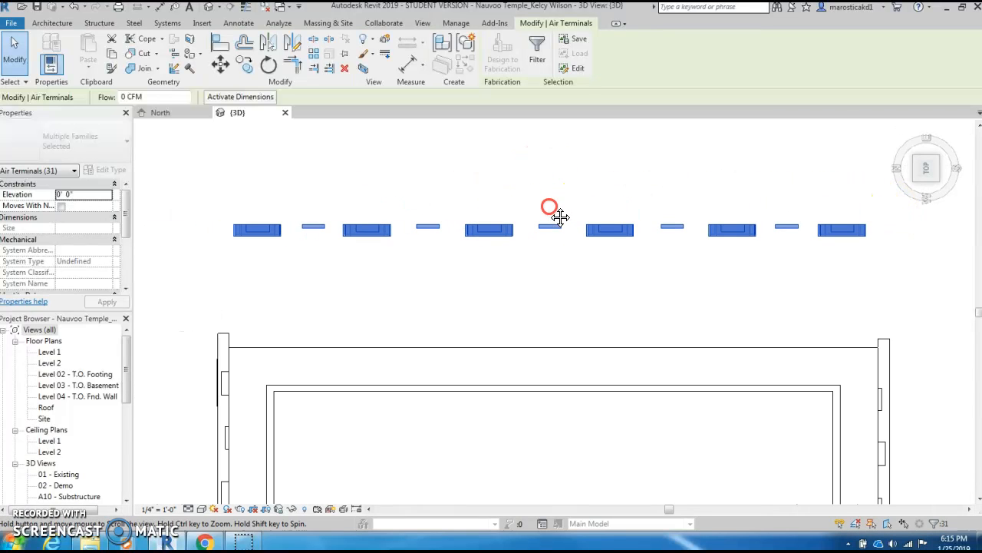
{"action": "left_click", "coordinate": [268, 65]}
{"action": "scroll", "coordinate": [636, 281], "scroll_direction": "down", "scroll_amount": 2}
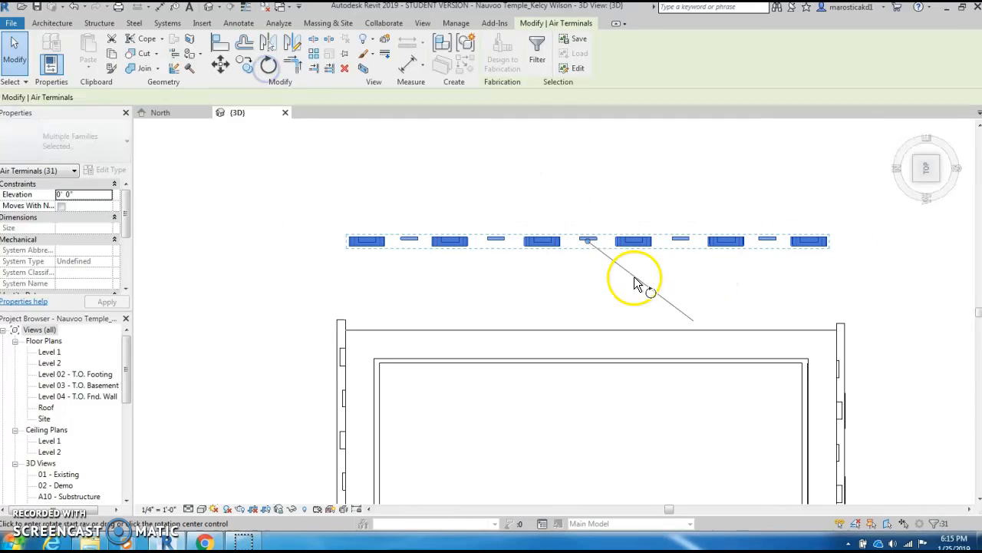
{"action": "left_click", "coordinate": [549, 296]}
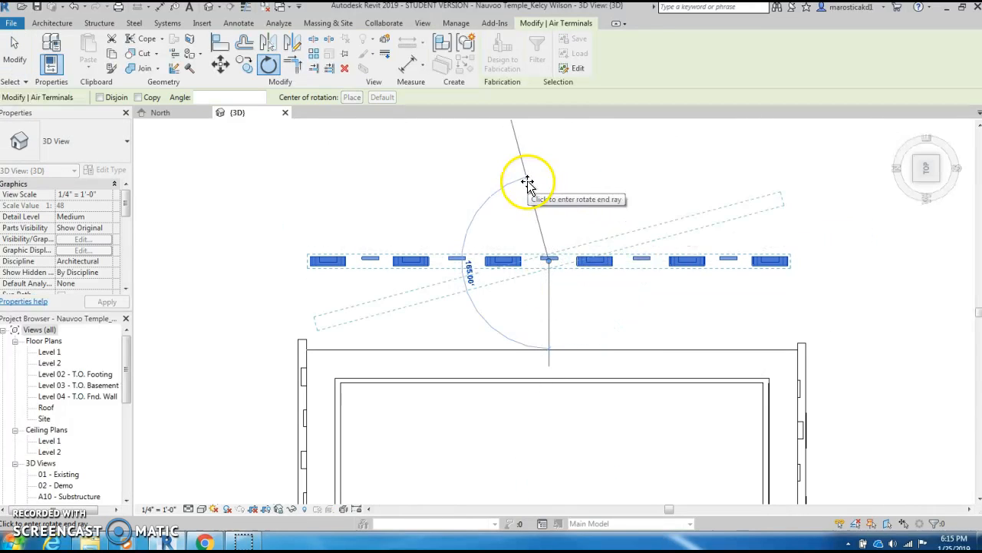
{"action": "left_click", "coordinate": [548, 182]}
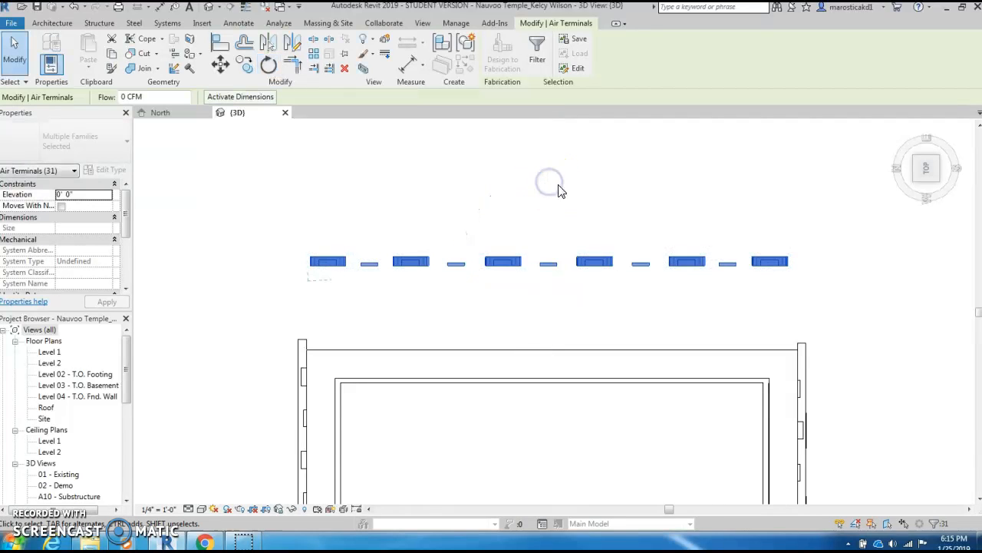
Move the rotated row straight onto the rear wall, from the back edge of a middle ornament to the wall's outer face
{"action": "scroll", "coordinate": [816, 281], "scroll_direction": "up", "scroll_amount": 1}
{"action": "middle_click_drag", "start_coordinate": [764, 296], "coordinate": [776, 258]}
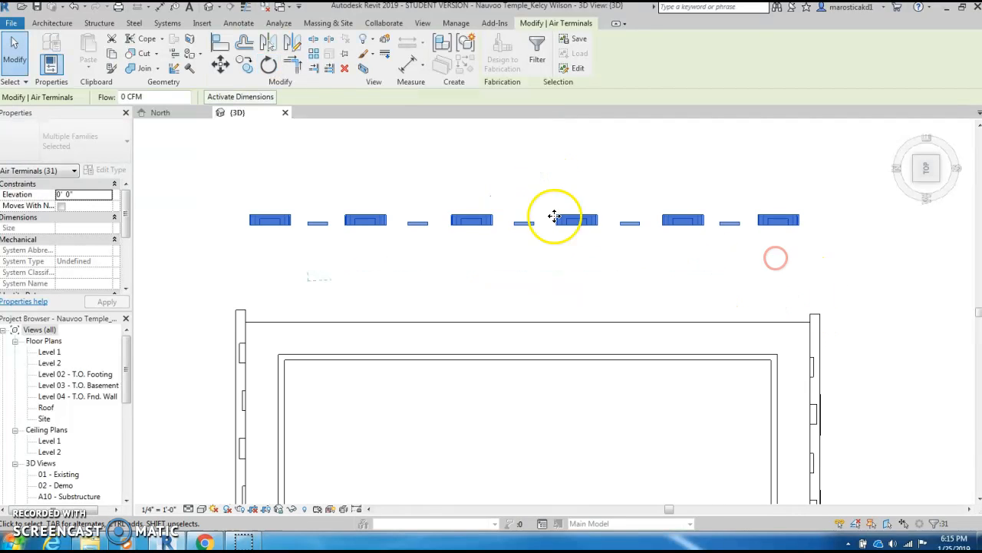
{"action": "left_click", "coordinate": [219, 70]}
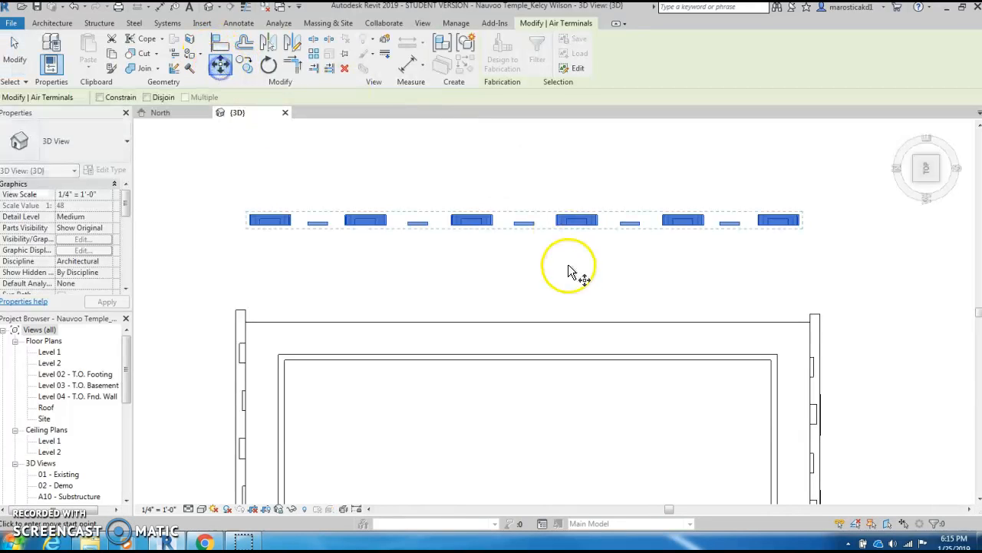
{"action": "left_click", "coordinate": [526, 227]}
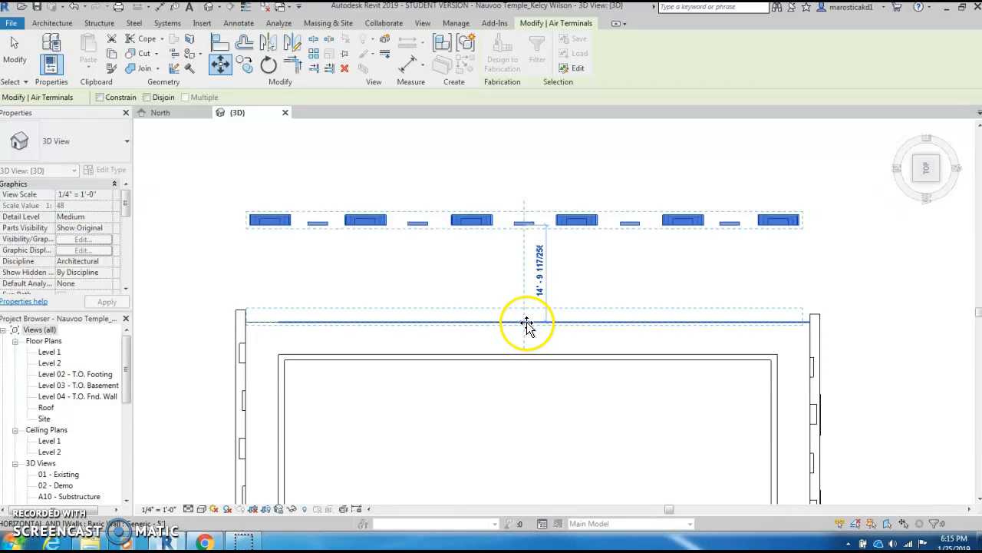
{"action": "left_click", "coordinate": [531, 323]}
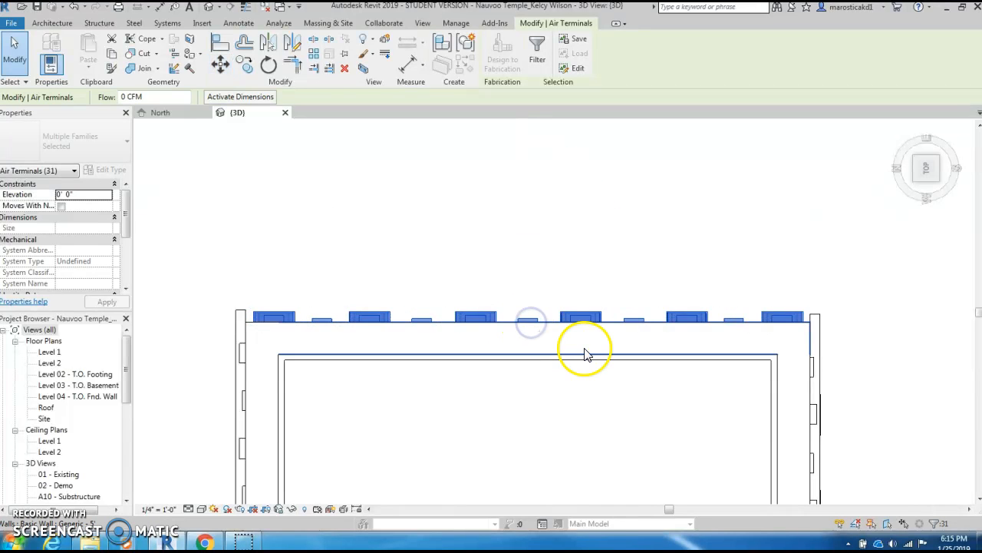
Examine the placed row from above and in the Right orientation, checking its fit on the rear wall, and clear the selection
{"action": "scroll", "coordinate": [544, 271], "scroll_direction": "down", "scroll_amount": 2}
{"action": "middle_click_drag", "start_coordinate": [543, 271], "coordinate": [542, 156]}
{"action": "scroll", "coordinate": [534, 214], "scroll_direction": "down", "scroll_amount": 3}
{"action": "scroll", "coordinate": [547, 235], "scroll_direction": "up", "scroll_amount": 3}
{"action": "scroll", "coordinate": [547, 246], "scroll_direction": "down", "scroll_amount": 1}
{"action": "middle_click_drag", "start_coordinate": [549, 253], "coordinate": [535, 349]}
{"action": "left_click", "coordinate": [933, 180]}
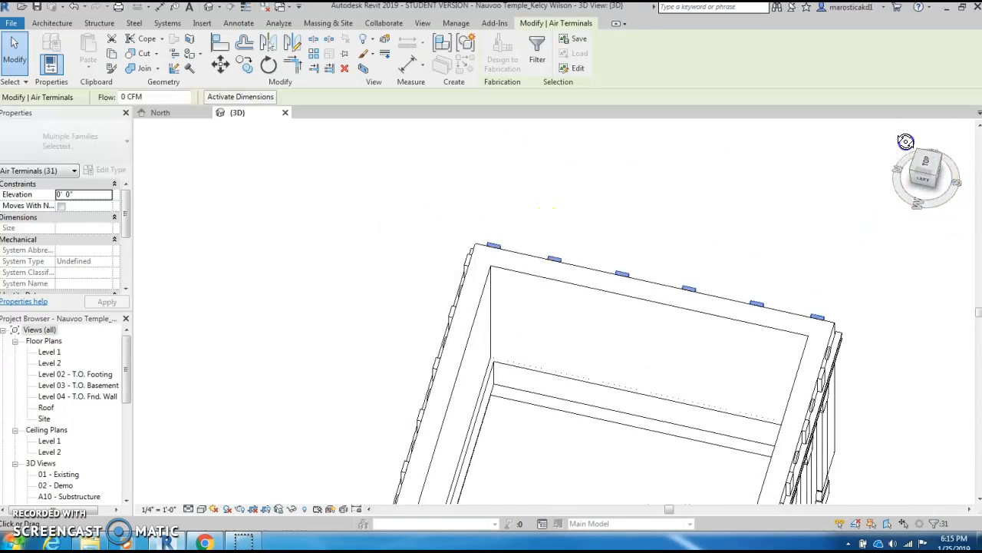
{"action": "scroll", "coordinate": [754, 237], "scroll_direction": "down", "scroll_amount": 3}
{"action": "middle_click_drag", "start_coordinate": [674, 260], "coordinate": [614, 324]}
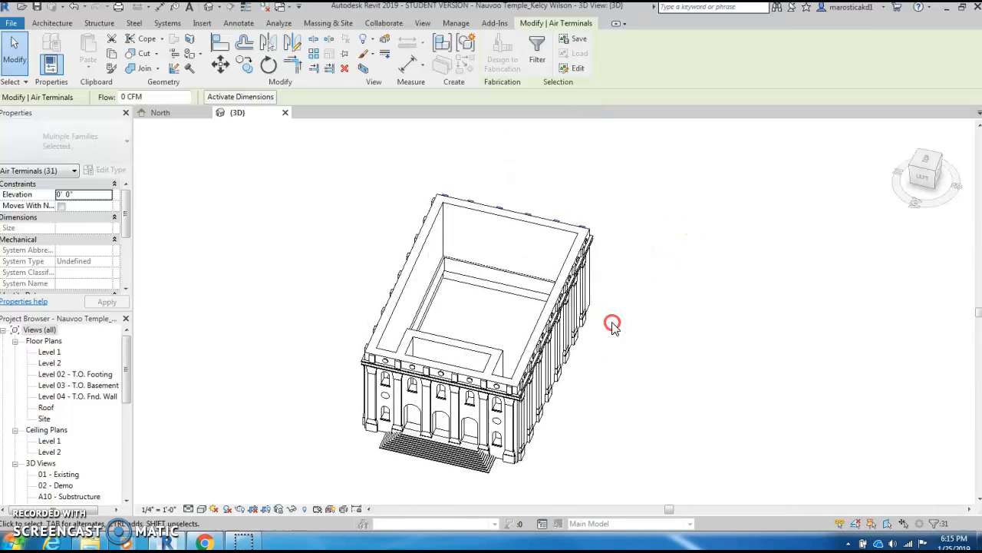
{"action": "left_click", "coordinate": [940, 181]}
{"action": "left_click", "coordinate": [941, 174]}
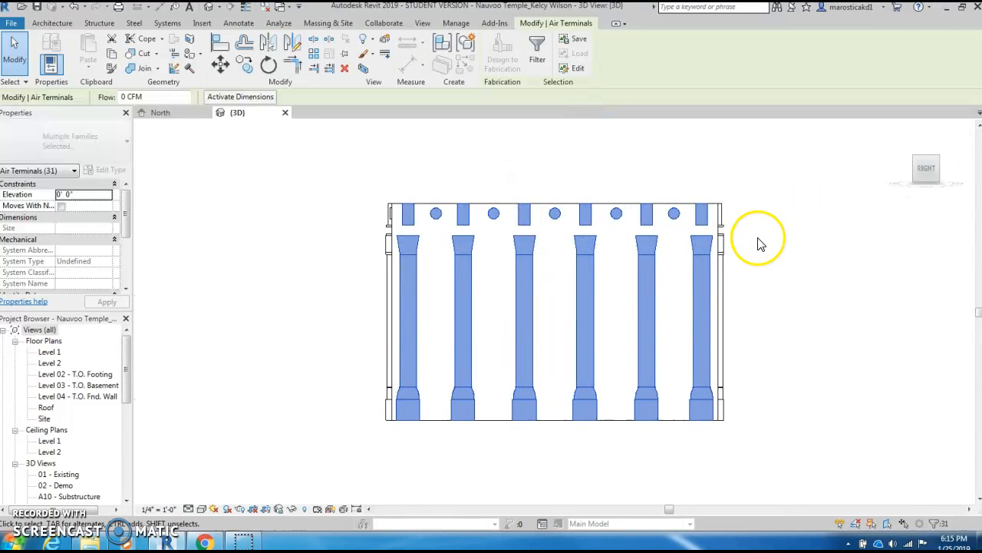
{"action": "left_click", "coordinate": [769, 234]}
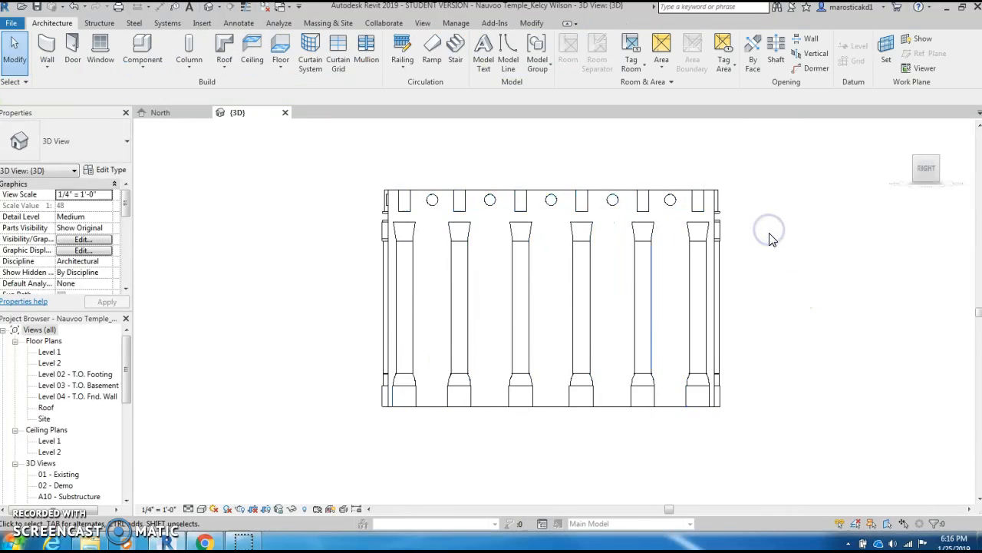
{"action": "middle_click_drag", "start_coordinate": [769, 238], "coordinate": [769, 226]}
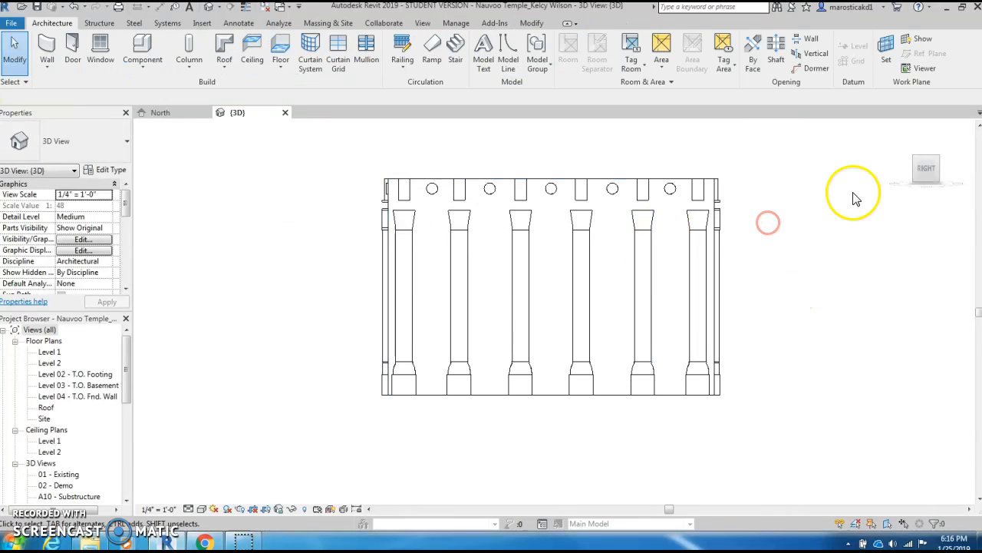
Examine the corner between the rear wall and the long side up close, including how the frieze ornaments and cornice meet
{"action": "middle_click_drag", "start_coordinate": [889, 175], "coordinate": [783, 174], "text": "shift"}
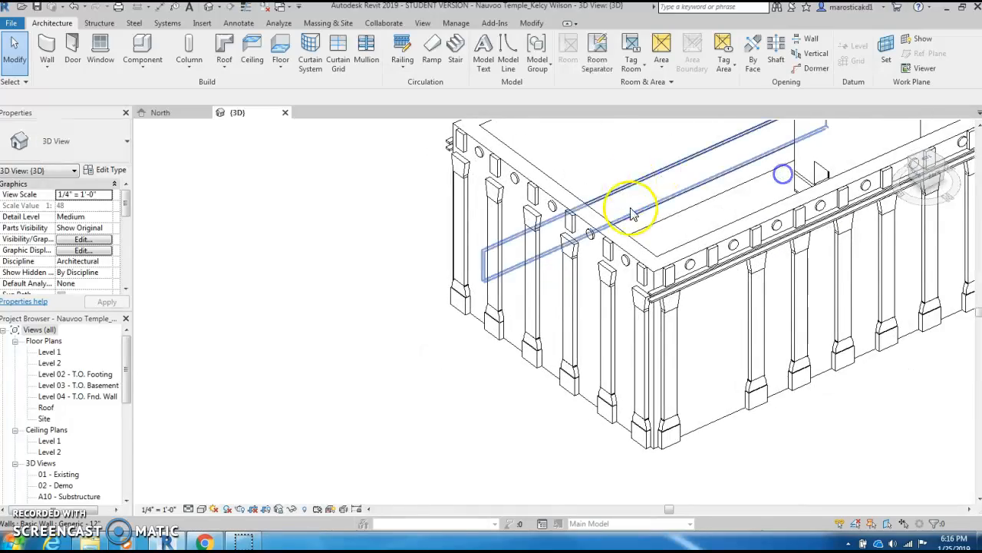
{"action": "scroll", "coordinate": [591, 229], "scroll_direction": "up", "scroll_amount": 5}
{"action": "scroll", "coordinate": [578, 242], "scroll_direction": "up", "scroll_amount": 2}
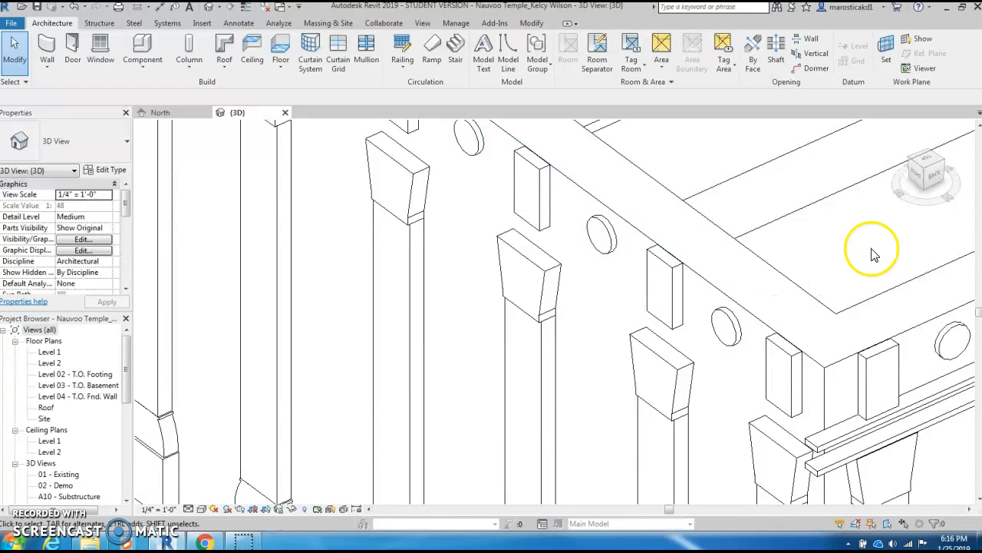
{"action": "left_click", "coordinate": [925, 173]}
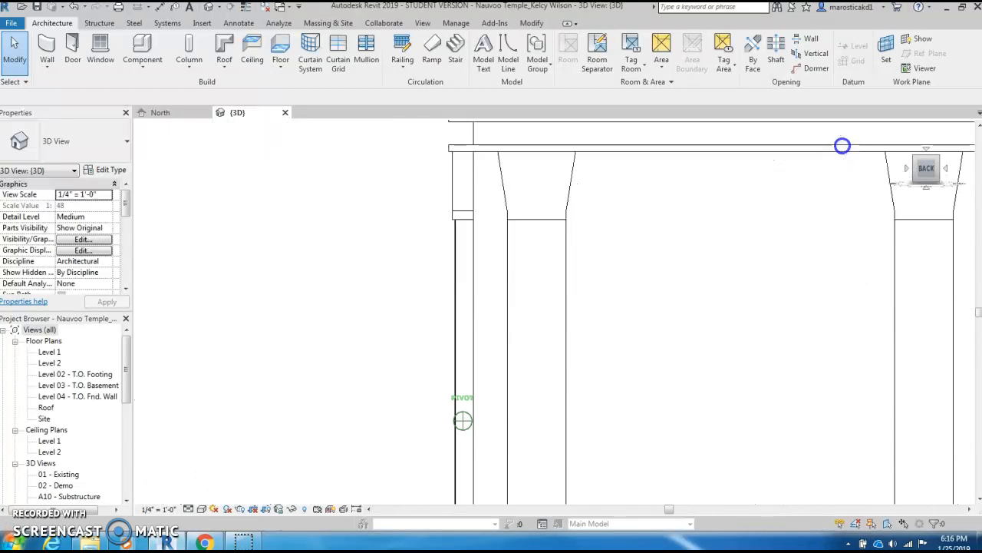
{"action": "left_click_drag", "start_coordinate": [832, 180], "coordinate": [825, 201]}
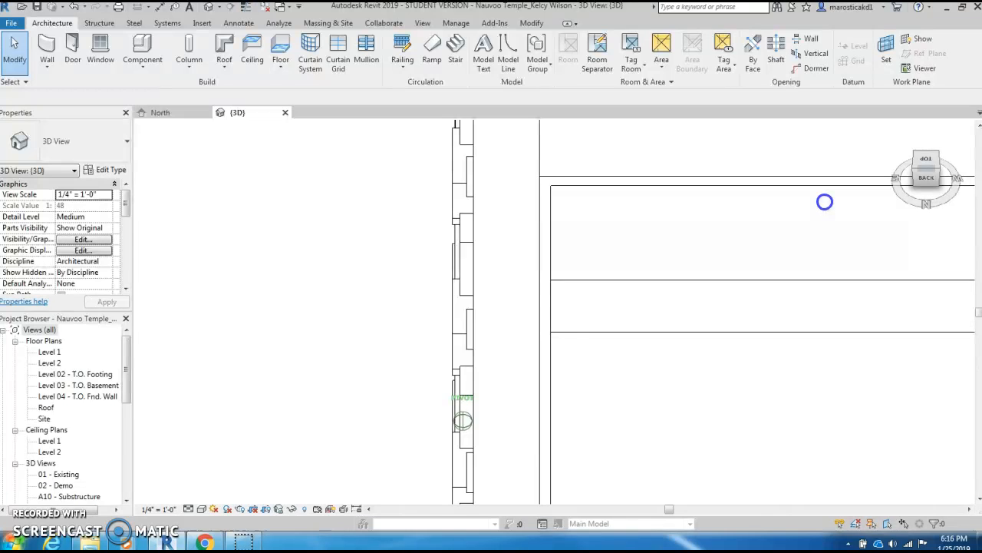
{"action": "scroll", "coordinate": [622, 340], "scroll_direction": "down", "scroll_amount": 3}
{"action": "middle_click_drag", "start_coordinate": [624, 341], "coordinate": [563, 201]}
{"action": "scroll", "coordinate": [660, 231], "scroll_direction": "down", "scroll_amount": 3}
{"action": "middle_click_drag", "start_coordinate": [659, 232], "coordinate": [530, 285]}
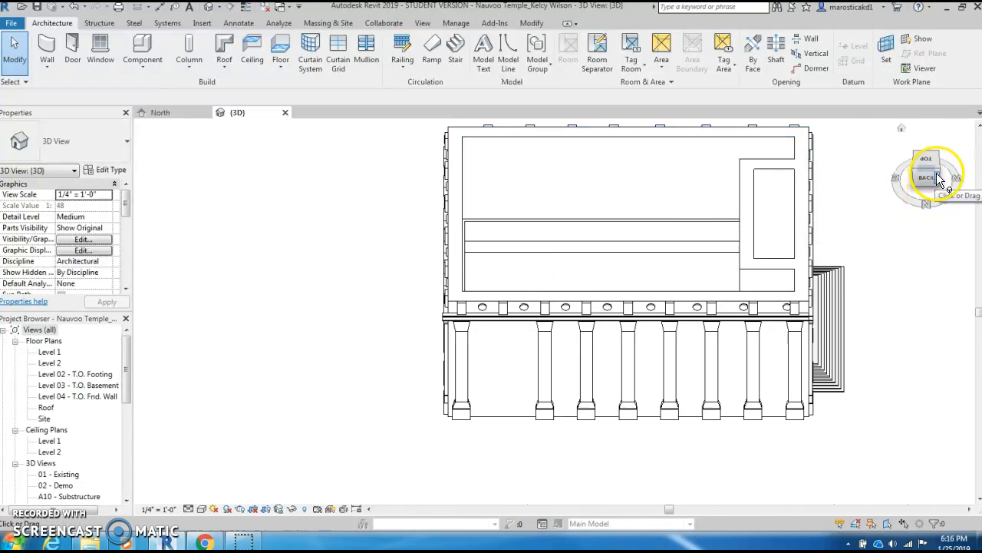
Turn the view to the Left orientation and examine the entrance facade's pilasters, frieze, windows and steps
{"action": "left_click", "coordinate": [938, 176]}
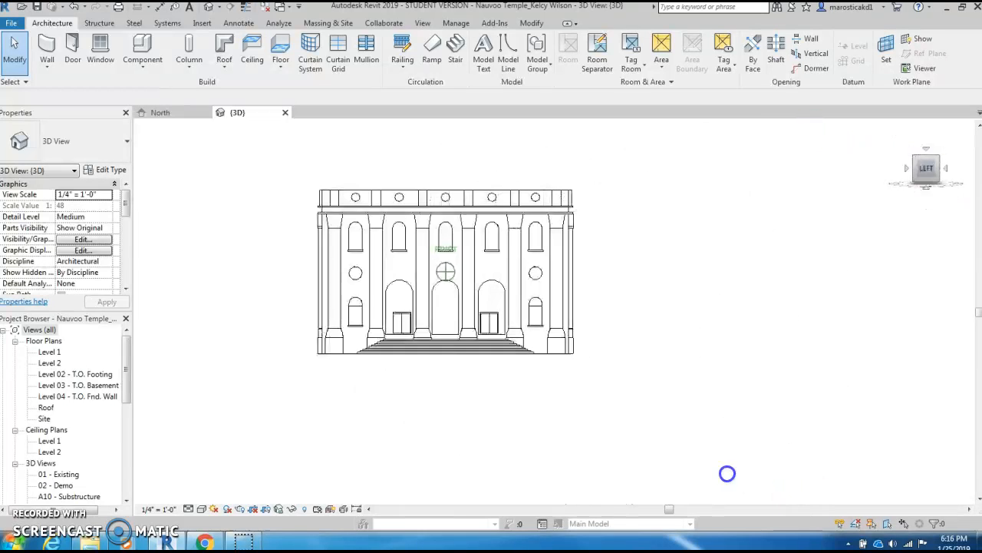
{"action": "left_click", "coordinate": [927, 169]}
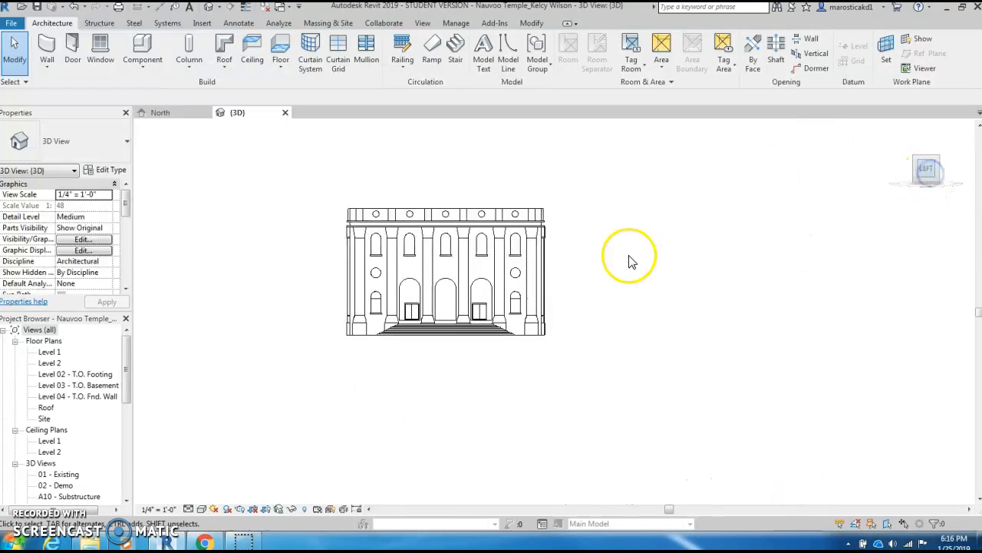
{"action": "scroll", "coordinate": [568, 323], "scroll_direction": "up", "scroll_amount": 5}
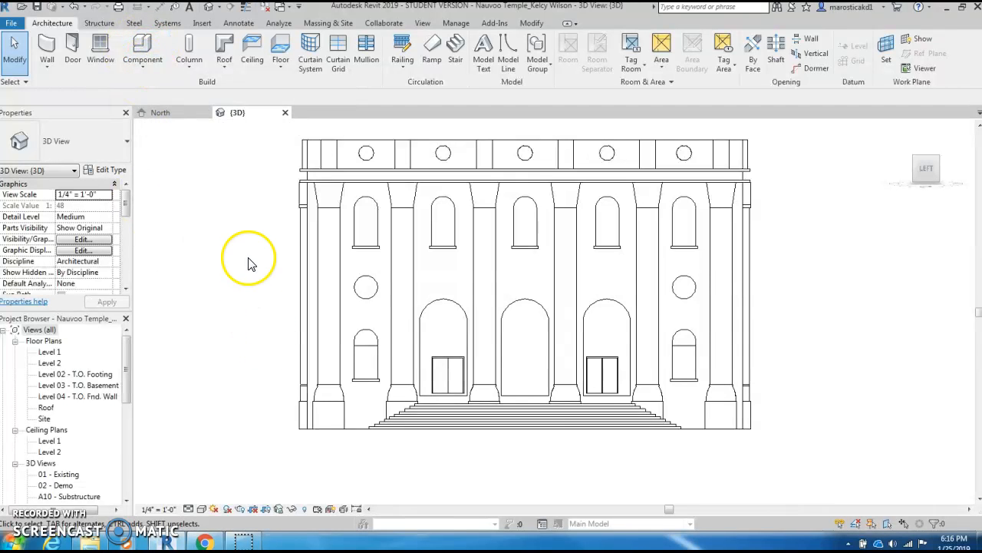
{"action": "scroll", "coordinate": [804, 244], "scroll_direction": "down", "scroll_amount": 2}
{"action": "middle_click_drag", "start_coordinate": [801, 244], "coordinate": [770, 250]}
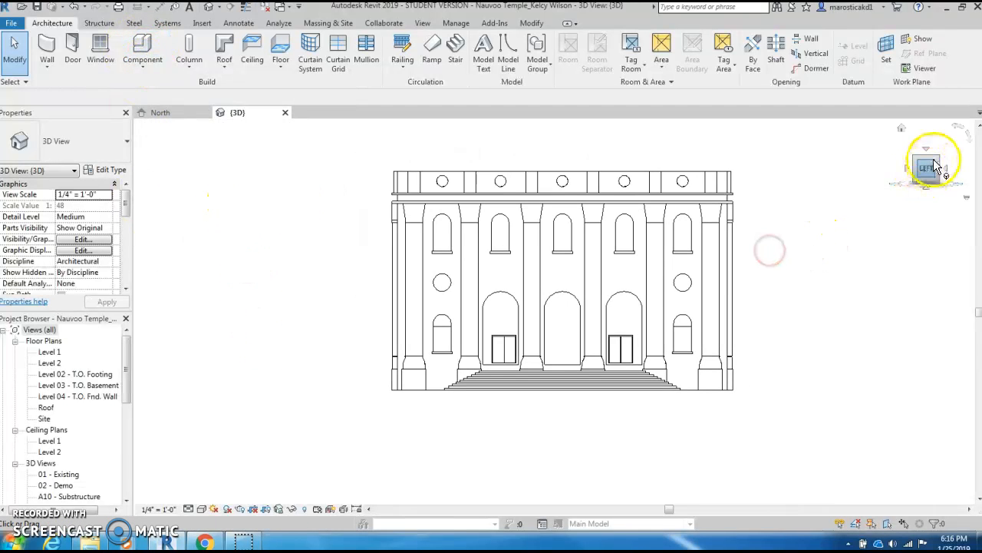
Turn the model to an angled view from above showing the entrance facade together with the long side wall
{"action": "left_click_drag", "start_coordinate": [937, 158], "coordinate": [888, 176]}
{"action": "scroll", "coordinate": [851, 243], "scroll_direction": "down", "scroll_amount": 1}
{"action": "middle_click_drag", "start_coordinate": [851, 247], "coordinate": [800, 268]}
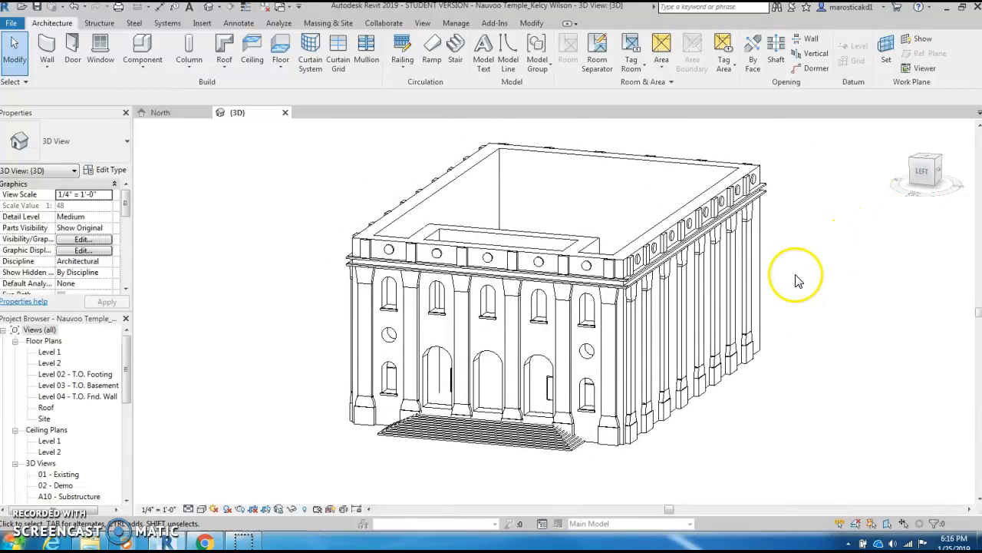
{"action": "scroll", "coordinate": [795, 277], "scroll_direction": "up", "scroll_amount": 2}
{"action": "scroll", "coordinate": [794, 280], "scroll_direction": "down", "scroll_amount": 1}
{"action": "middle_click_drag", "start_coordinate": [794, 280], "coordinate": [823, 277]}
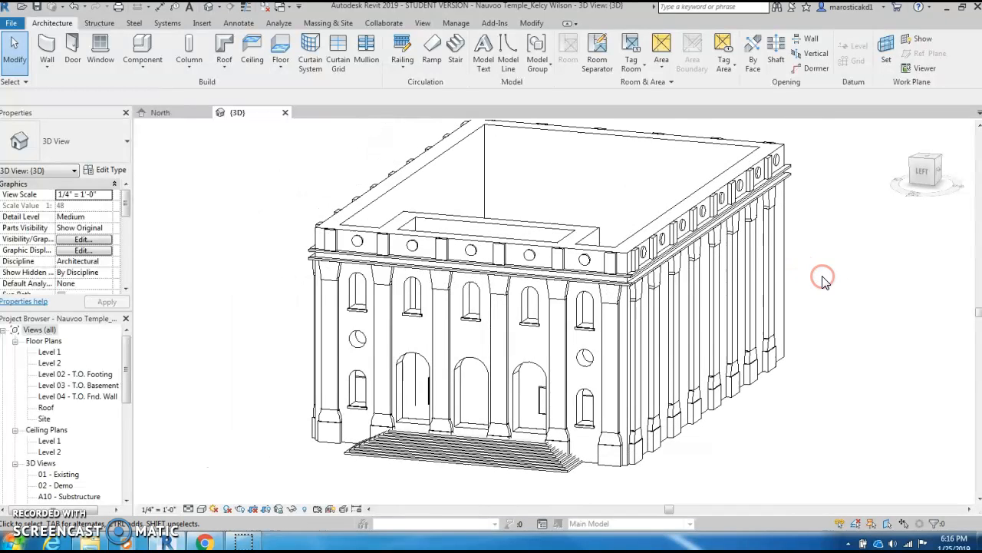